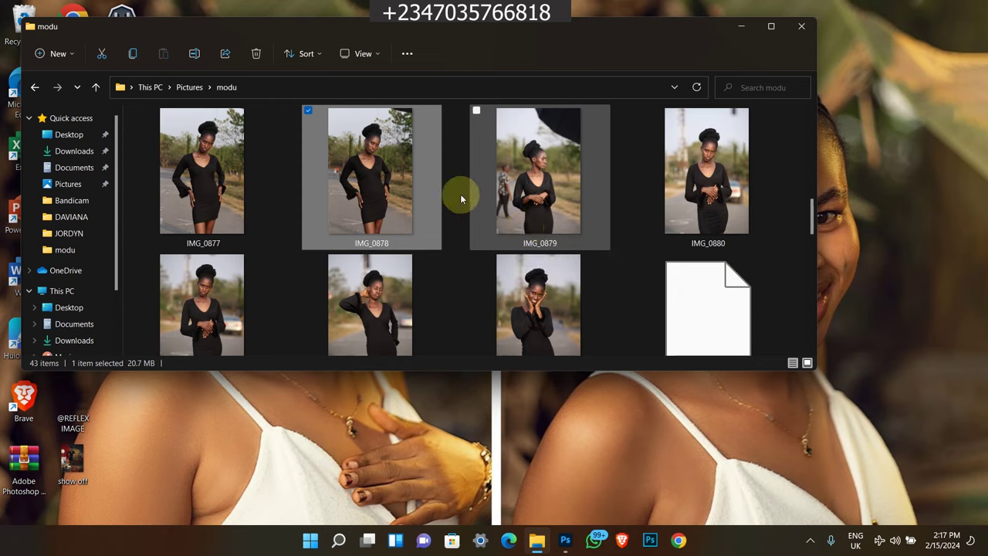
Preview portraits IMG_0878 and IMG_0883 full-size in Photos, then close the previews.
{"action": "double_click", "coordinate": [403, 297]}
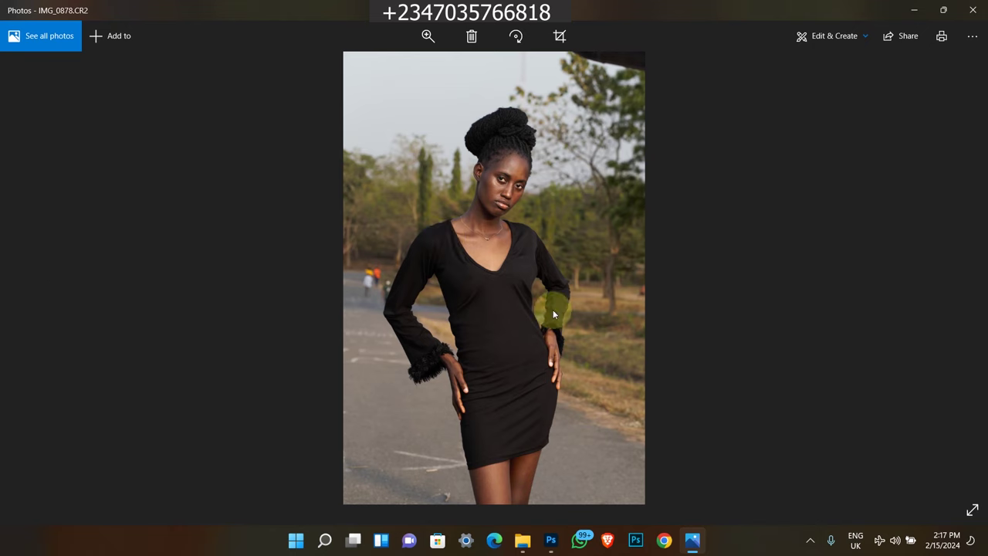
{"action": "left_click", "coordinate": [972, 10]}
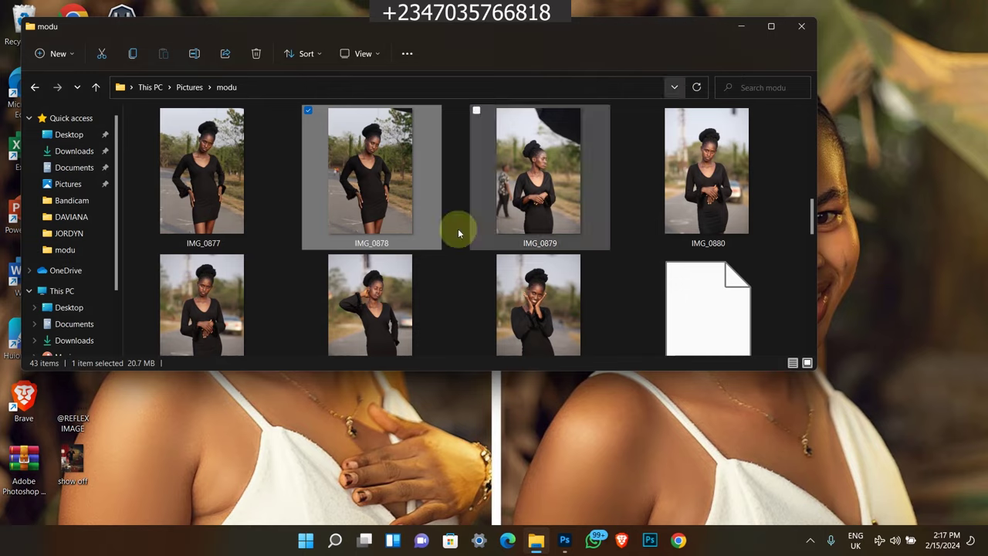
{"action": "left_click", "coordinate": [559, 315]}
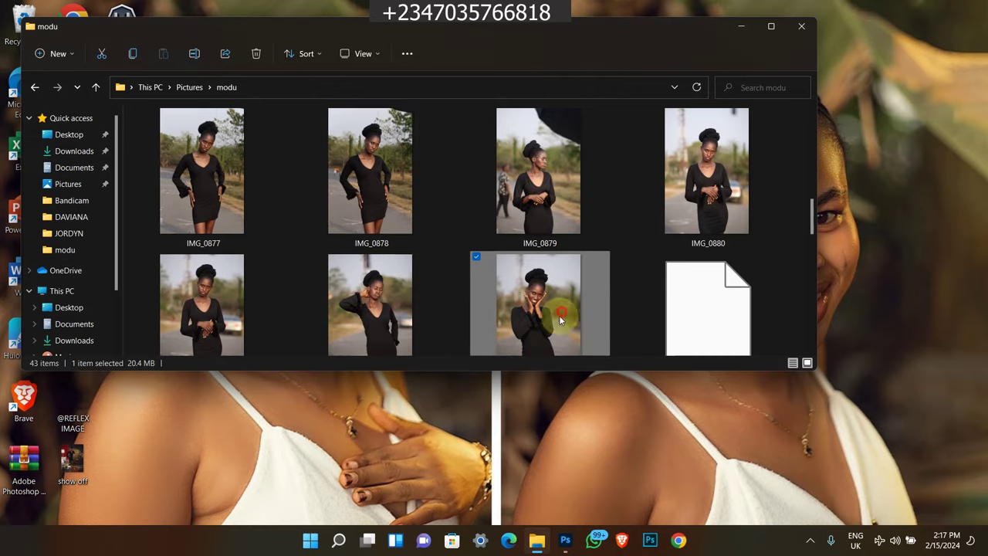
{"action": "double_click", "coordinate": [577, 355]}
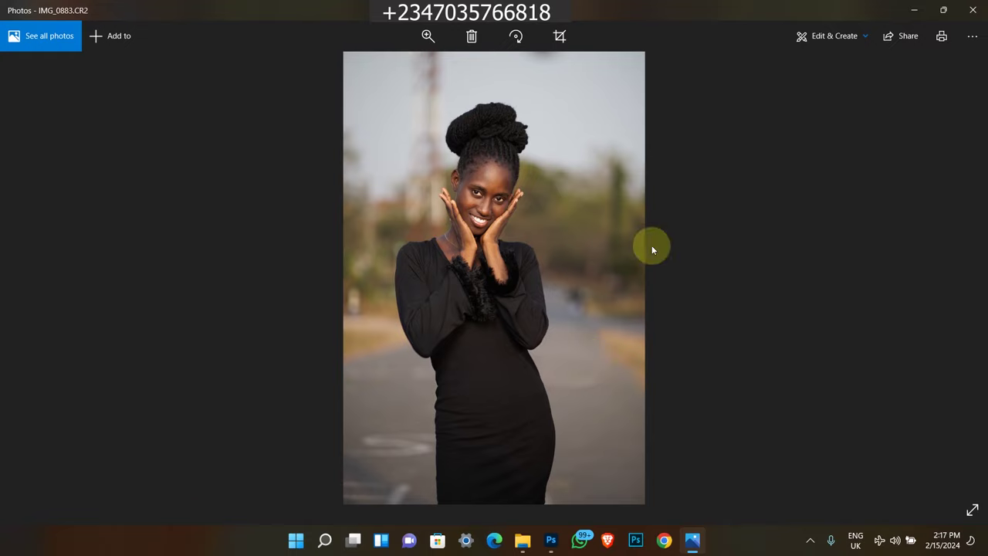
{"action": "left_click", "coordinate": [970, 9]}
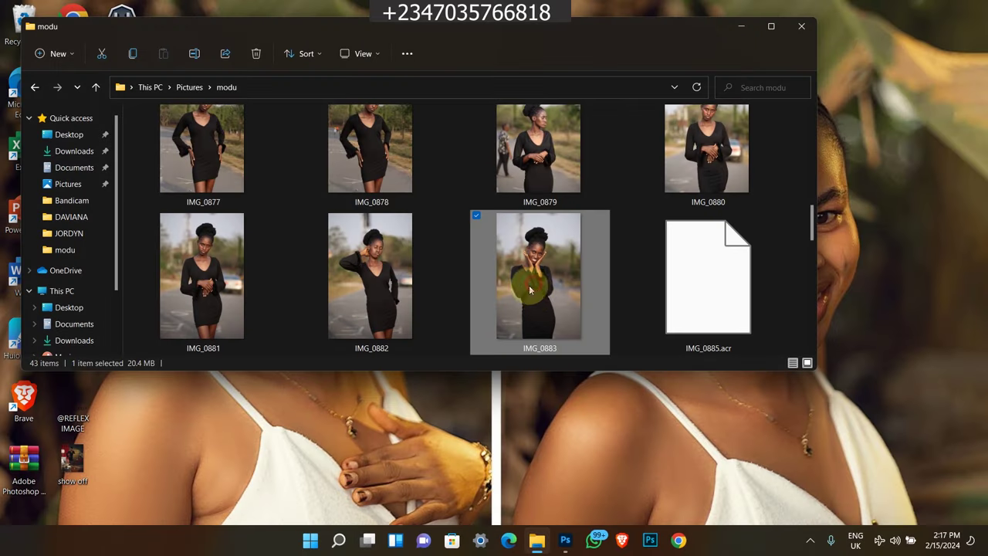
{"action": "double_click", "coordinate": [536, 286]}
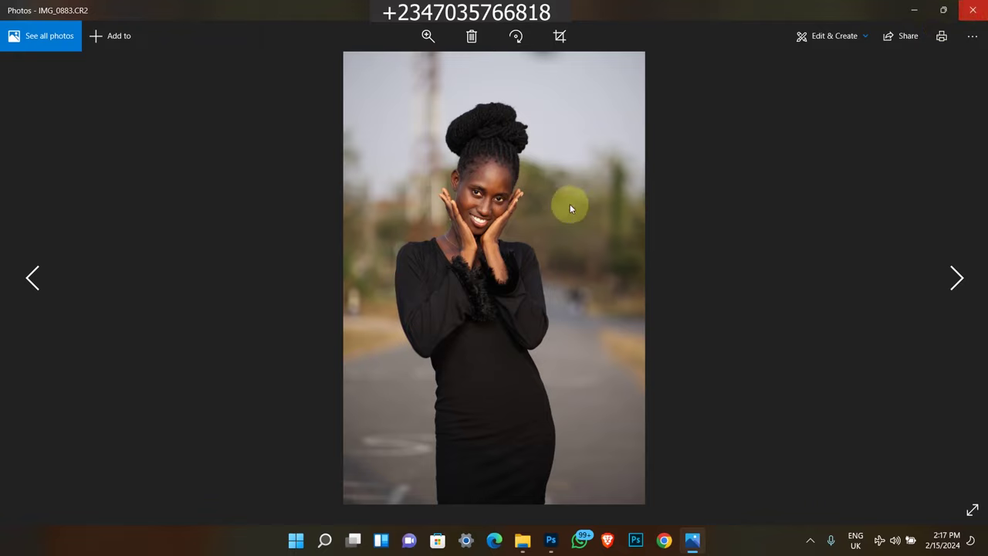
{"action": "key", "text": "alt+F4"}
Select IMG_0878 in the folder and bring Photoshop's home screen to the front.
{"action": "scroll", "coordinate": [811, 225], "scroll_direction": "up", "scroll_amount": 2}
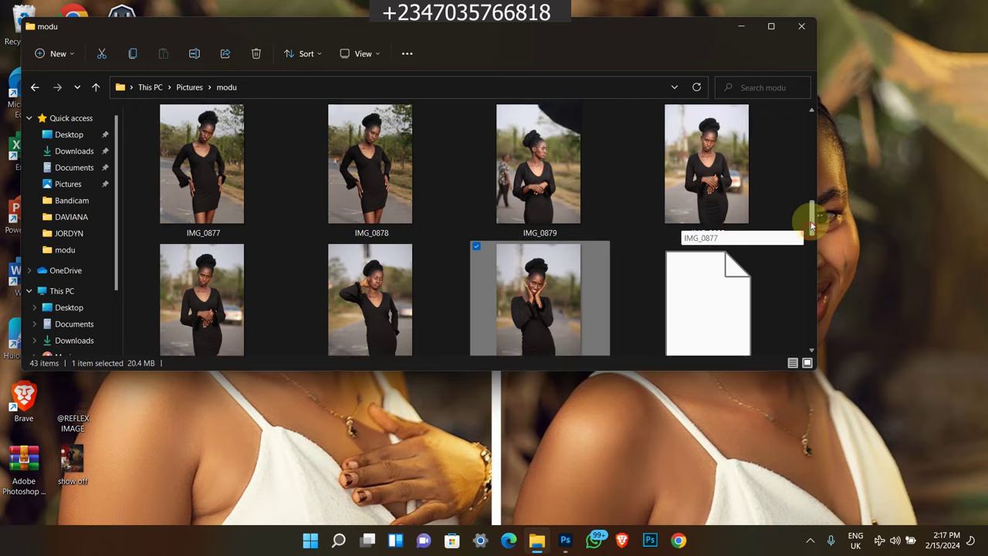
{"action": "mouse_move", "coordinate": [810, 225]}
{"action": "left_mouse_down"}
{"action": "mouse_move", "coordinate": [816, 210]}
{"action": "mouse_move", "coordinate": [813, 233]}
{"action": "mouse_move", "coordinate": [805, 222]}
{"action": "left_mouse_up"}
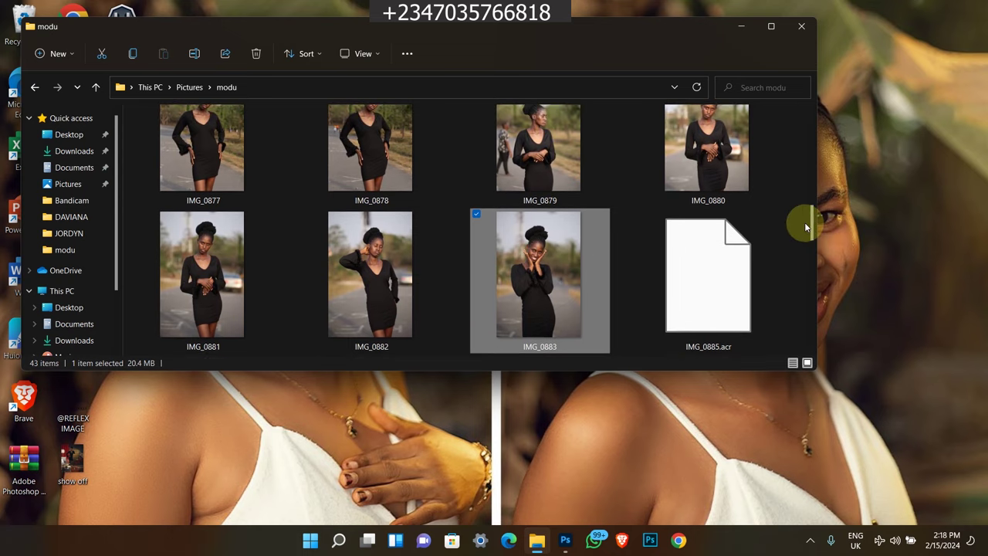
{"action": "left_click", "coordinate": [325, 178]}
{"action": "scroll", "coordinate": [342, 232], "scroll_direction": "up", "scroll_amount": 1}
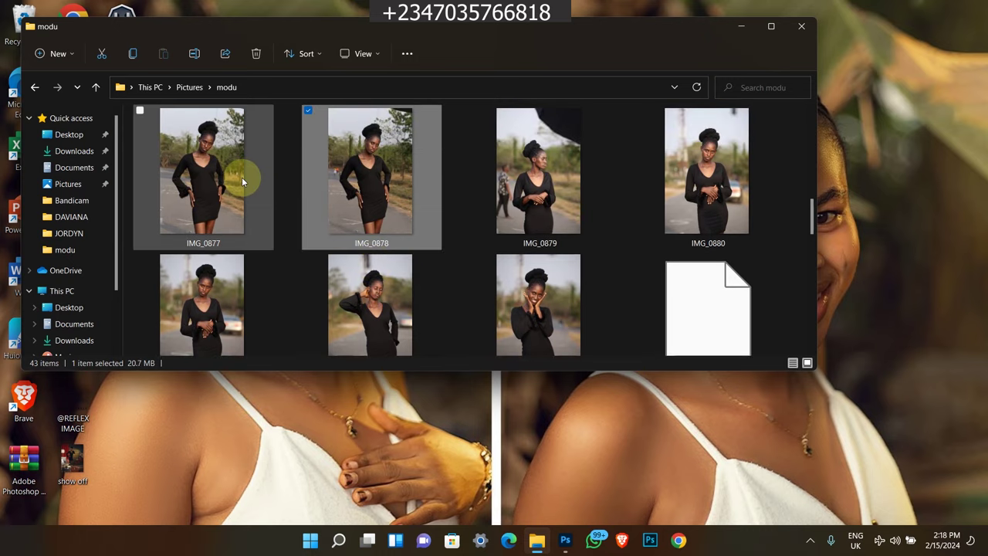
{"action": "left_click", "coordinate": [565, 539]}
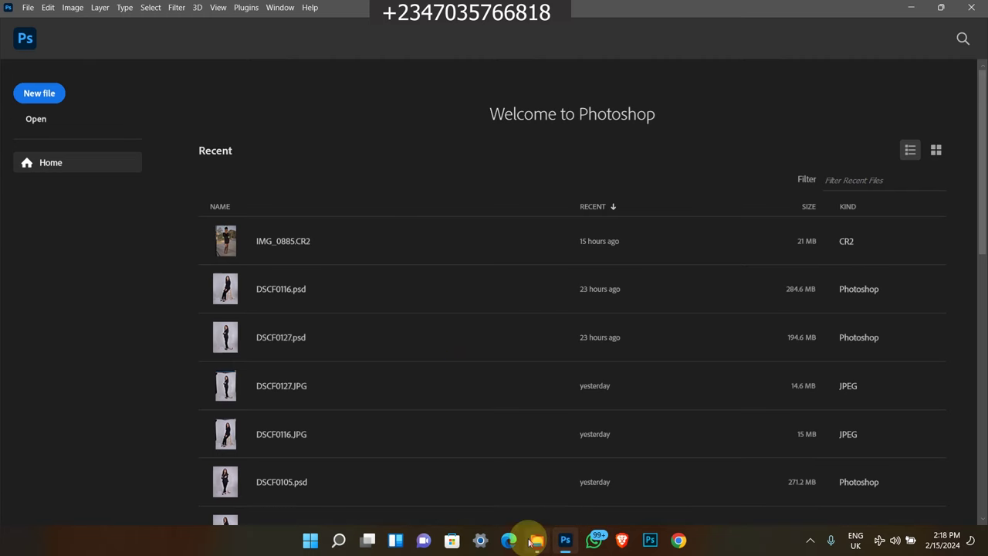
Drag IMG_0878 into Photoshop's Camera Raw, zoom in on the woman, and scroll down to Lens Blur.
{"action": "left_click", "coordinate": [535, 539]}
{"action": "left_click_drag", "start_coordinate": [372, 184], "coordinate": [852, 49]}
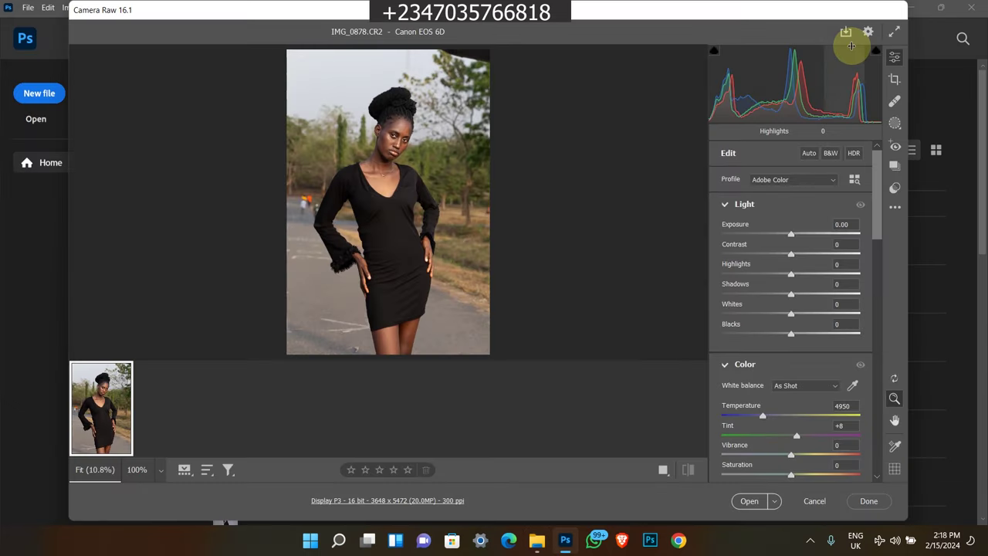
{"action": "left_click", "coordinate": [384, 165]}
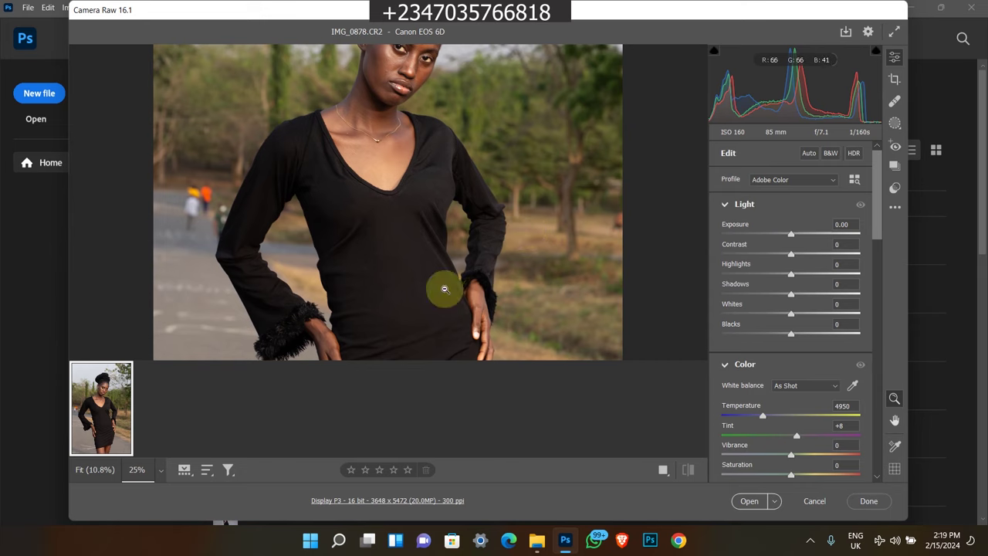
{"action": "left_click_drag", "start_coordinate": [879, 227], "coordinate": [867, 446]}
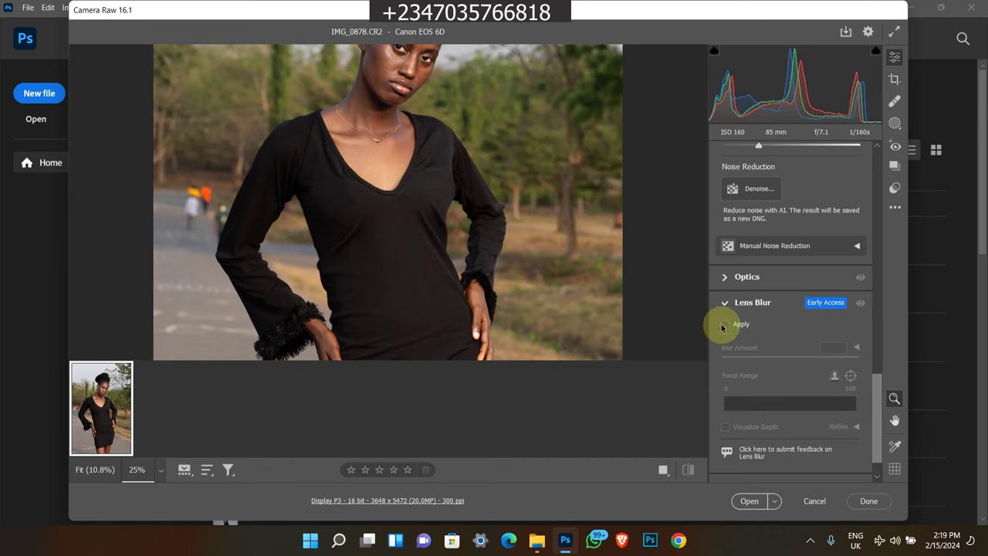
Tick Lens Blur's Apply box, softening the background at Blur Amount 50 and Boost 50.
{"action": "left_click", "coordinate": [729, 324]}
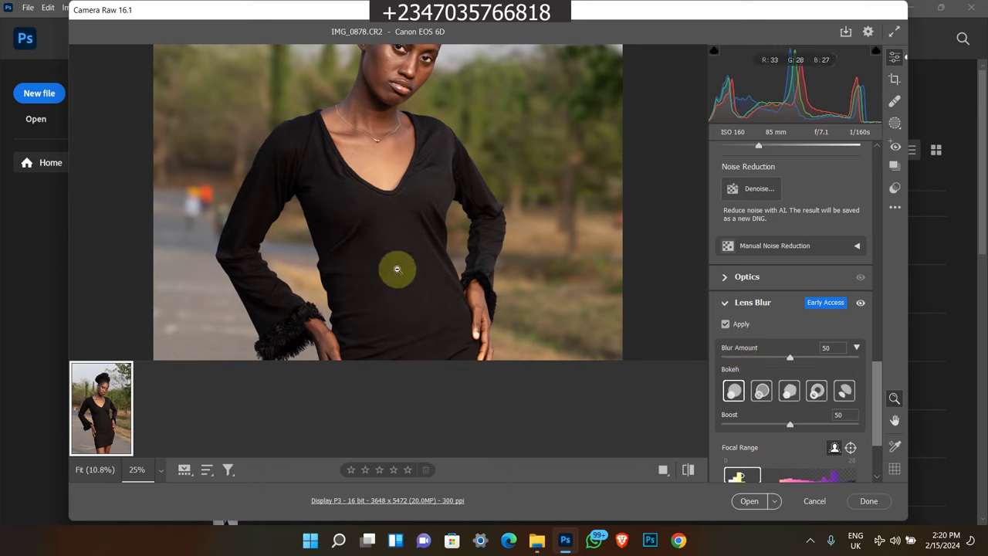
Zoom in on the woman and raise the Lens Blur Amount to 87.
{"action": "left_click", "coordinate": [481, 314]}
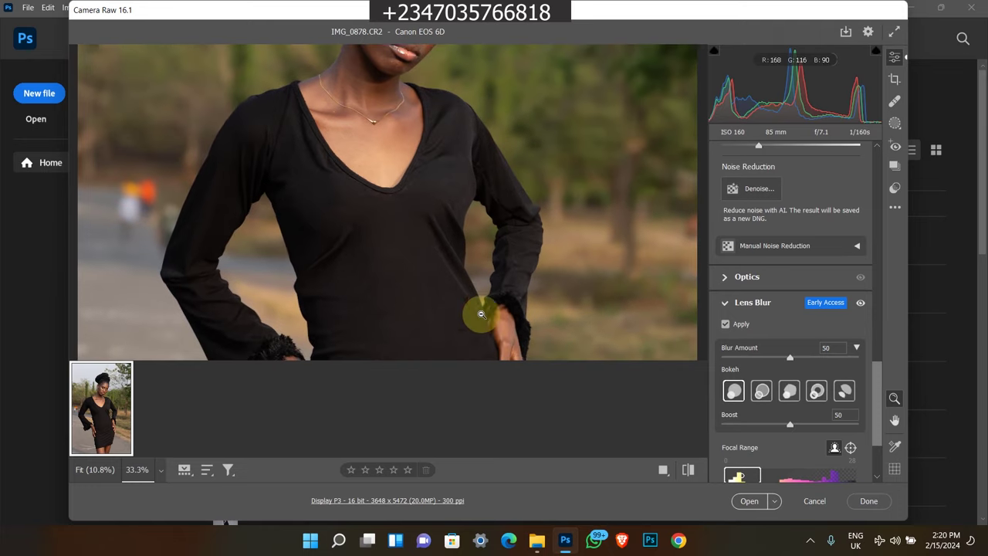
{"action": "key", "text": "h"}
{"action": "left_click_drag", "start_coordinate": [399, 229], "coordinate": [435, 266]}
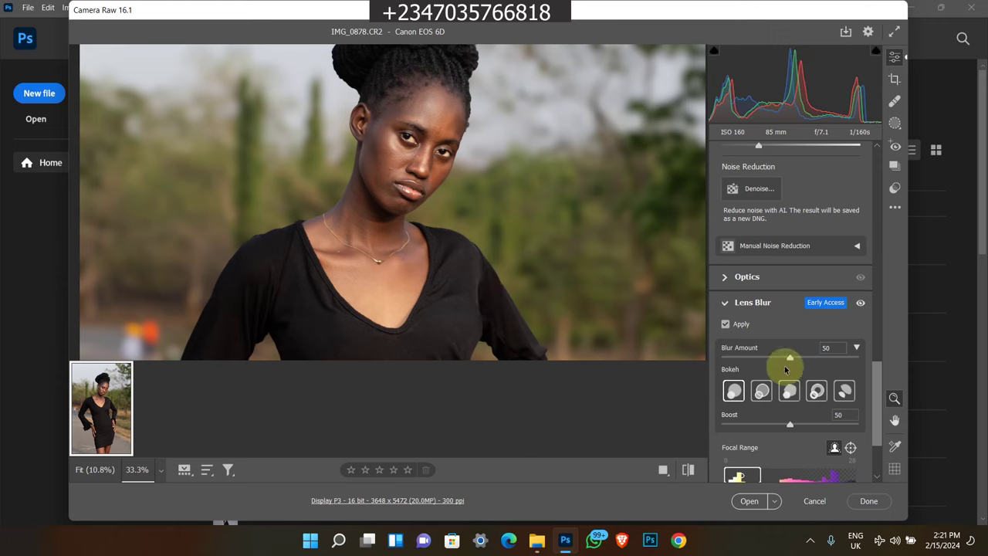
{"action": "left_click_drag", "start_coordinate": [791, 358], "coordinate": [845, 362]}
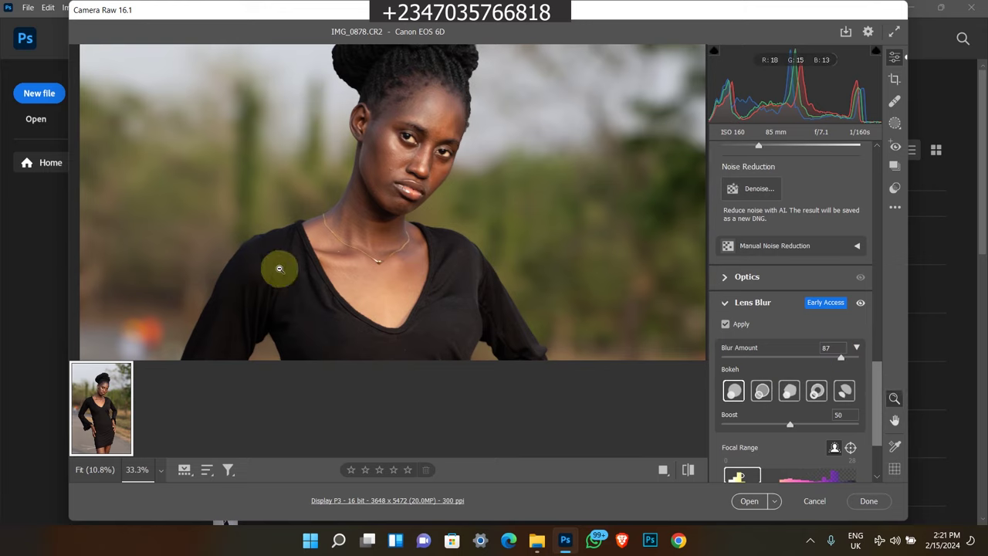
{"action": "left_click_drag", "start_coordinate": [289, 281], "coordinate": [376, 158]}
{"action": "scroll", "coordinate": [376, 159], "scroll_direction": "down", "scroll_amount": 5}
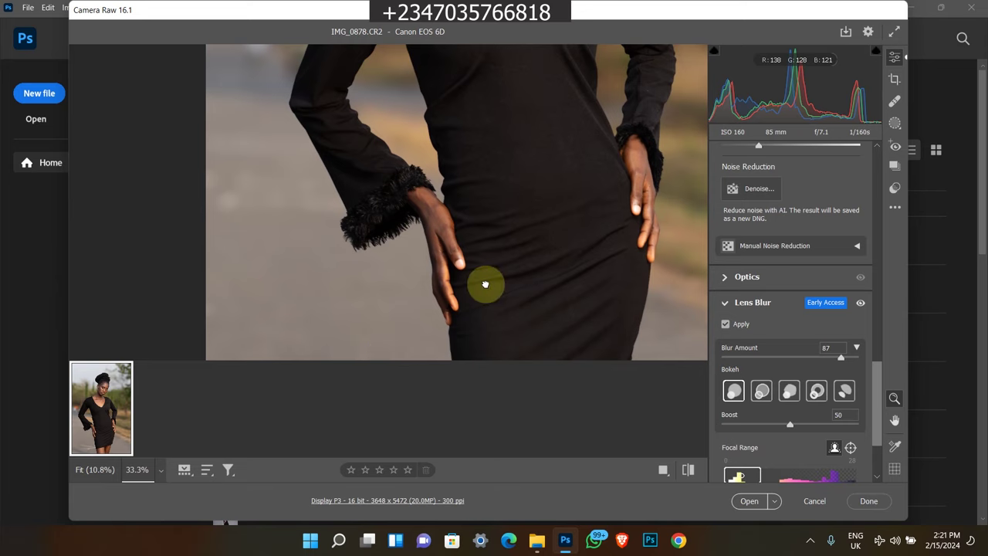
{"action": "mouse_move", "coordinate": [485, 284]}
{"action": "left_mouse_down"}
{"action": "mouse_move", "coordinate": [502, 294]}
{"action": "mouse_move", "coordinate": [490, 291]}
{"action": "left_mouse_up"}
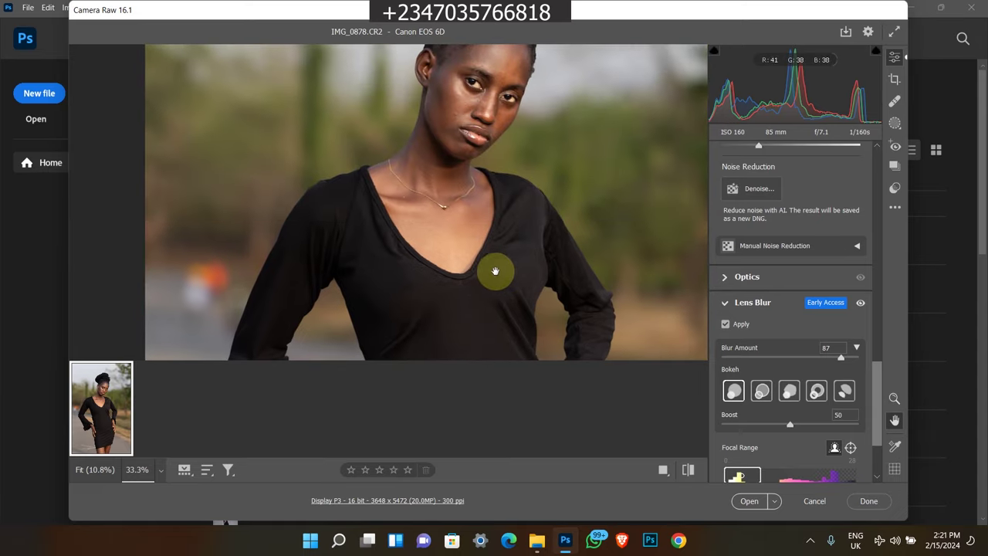
{"action": "left_click_drag", "start_coordinate": [457, 236], "coordinate": [432, 249]}
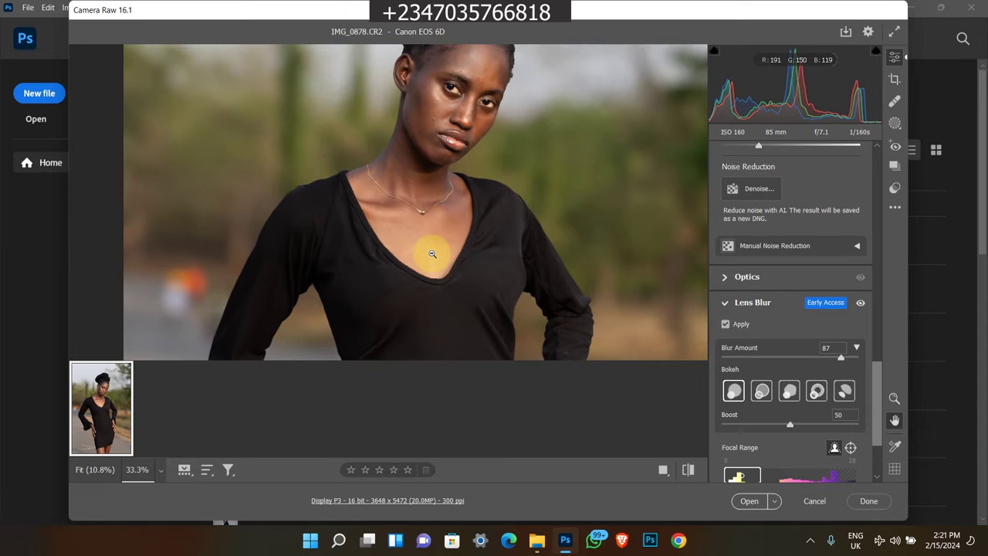
{"action": "key", "text": "z"}
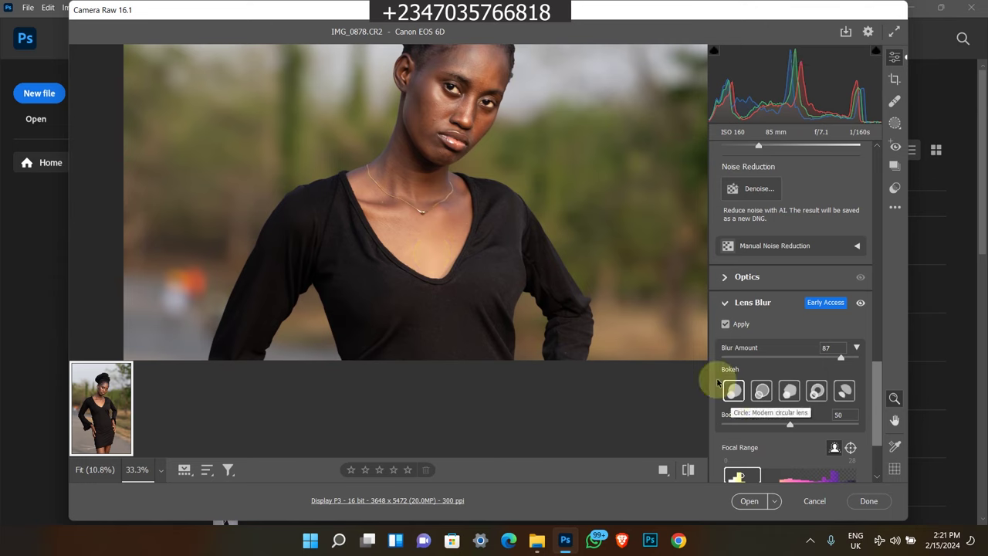
{"action": "left_click", "coordinate": [762, 393]}
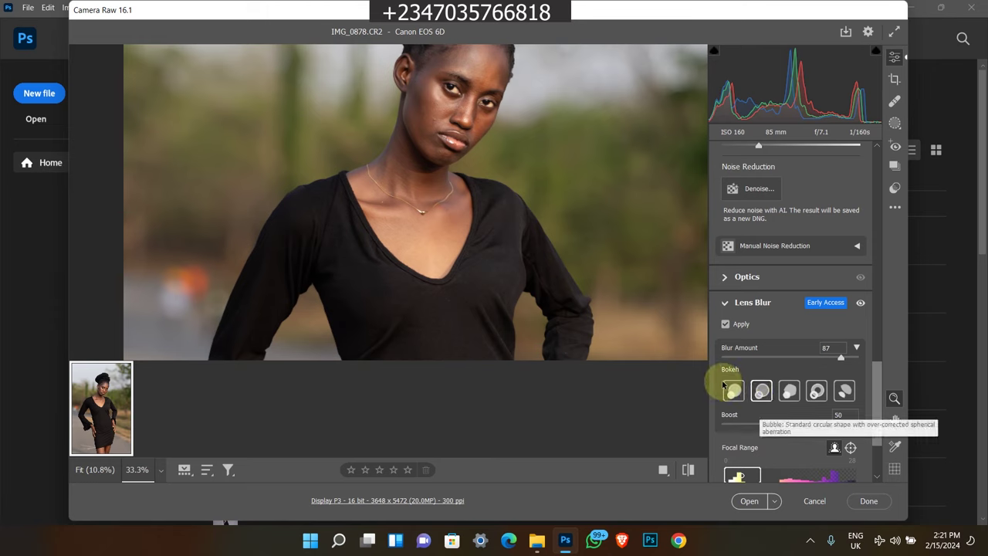
{"action": "left_click", "coordinate": [734, 402]}
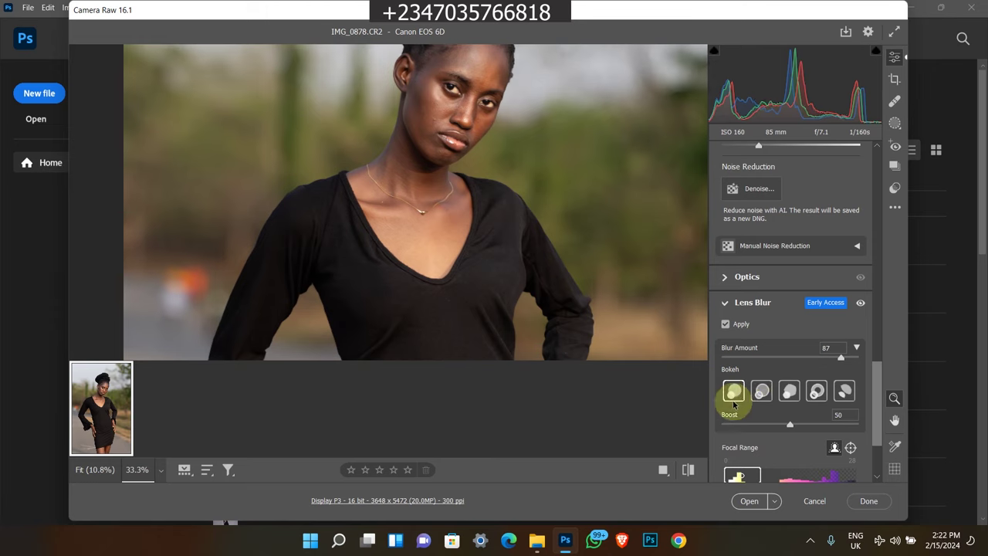
{"action": "left_click", "coordinate": [761, 392]}
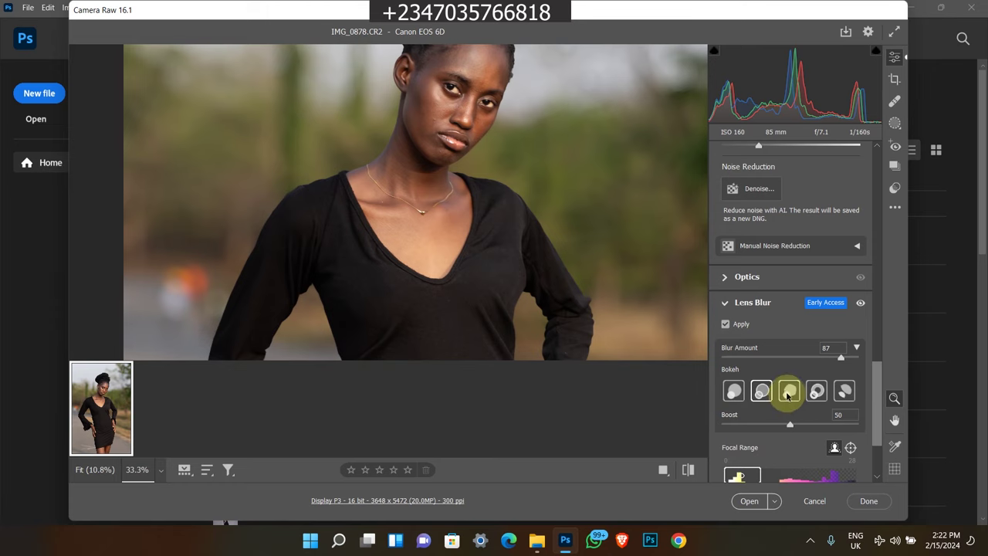
{"action": "left_click", "coordinate": [788, 393]}
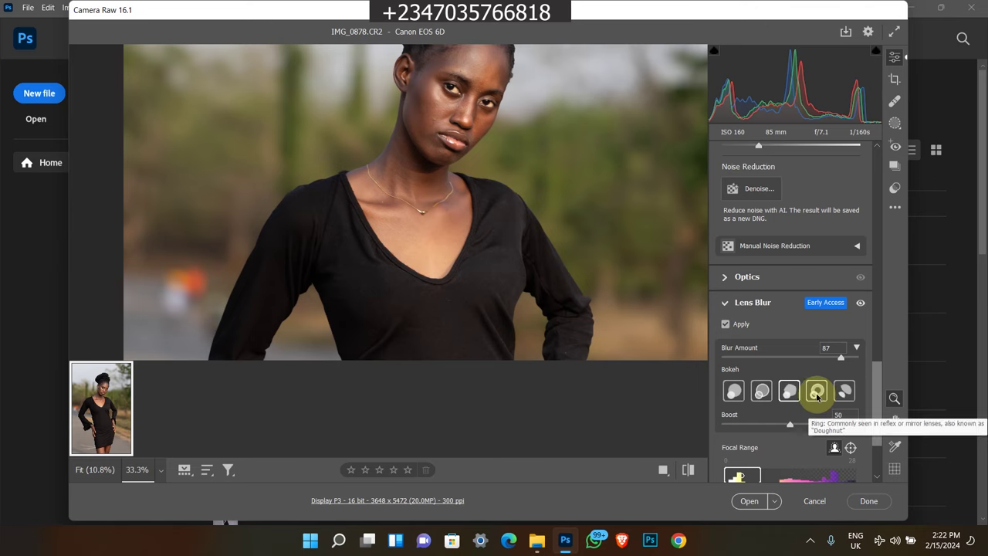
{"action": "left_click", "coordinate": [817, 393]}
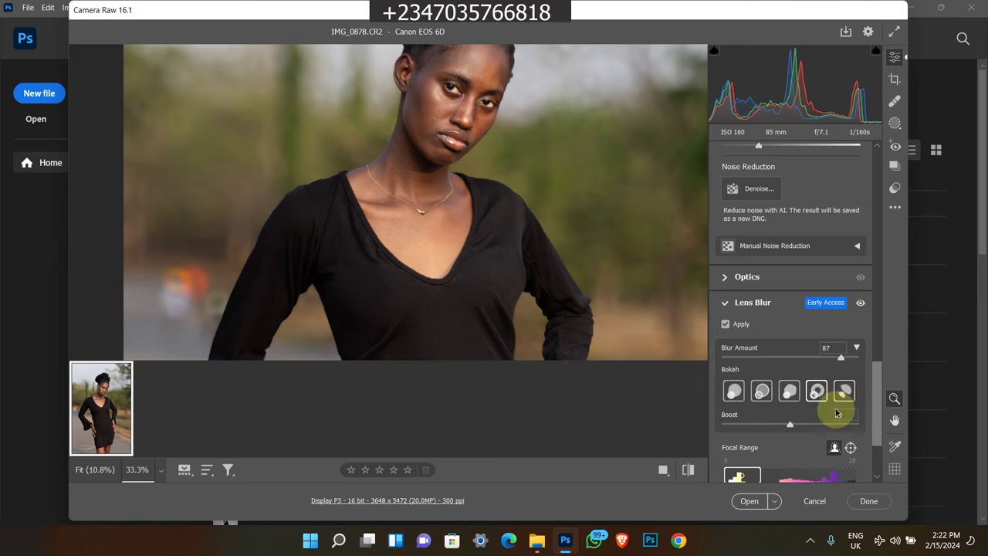
{"action": "left_click", "coordinate": [835, 402]}
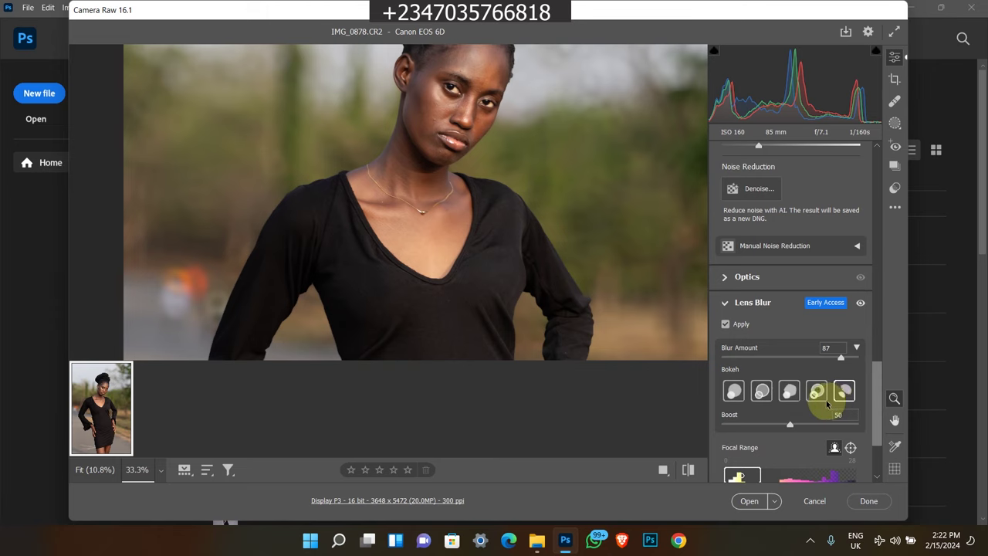
{"action": "left_click", "coordinate": [731, 393]}
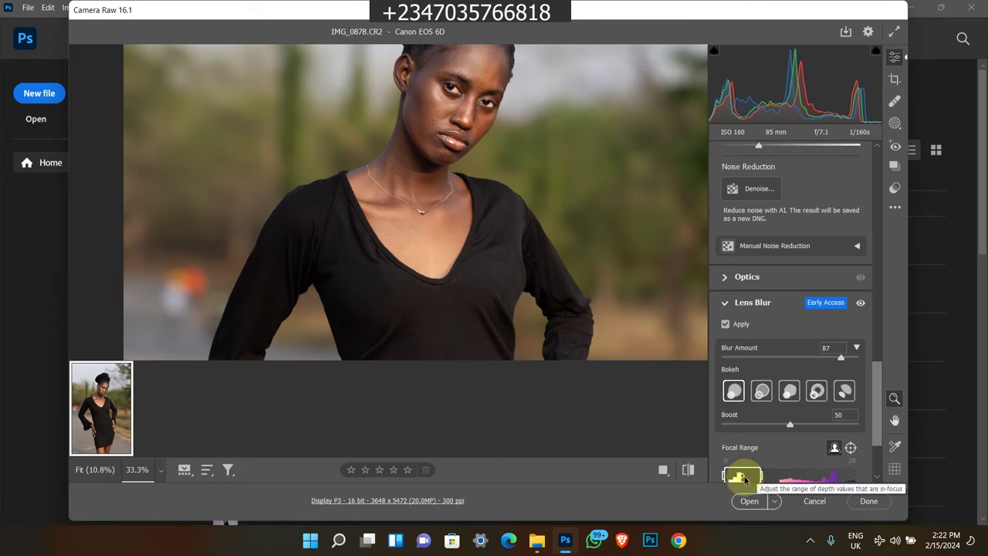
Drag the Focal Range box onto the woman and set Lens Blur Boost to 65.
{"action": "left_click", "coordinate": [827, 479]}
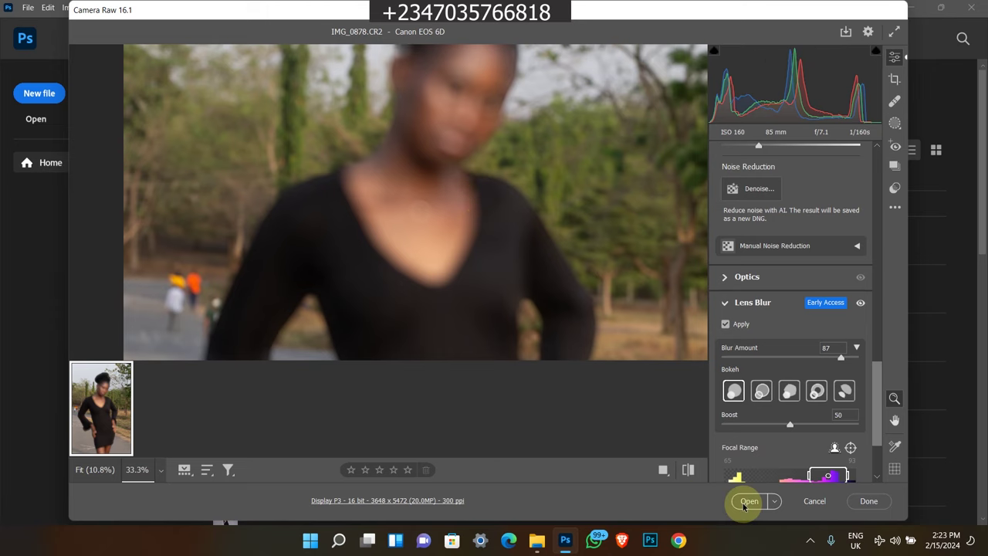
{"action": "left_click_drag", "start_coordinate": [827, 474], "coordinate": [735, 453]}
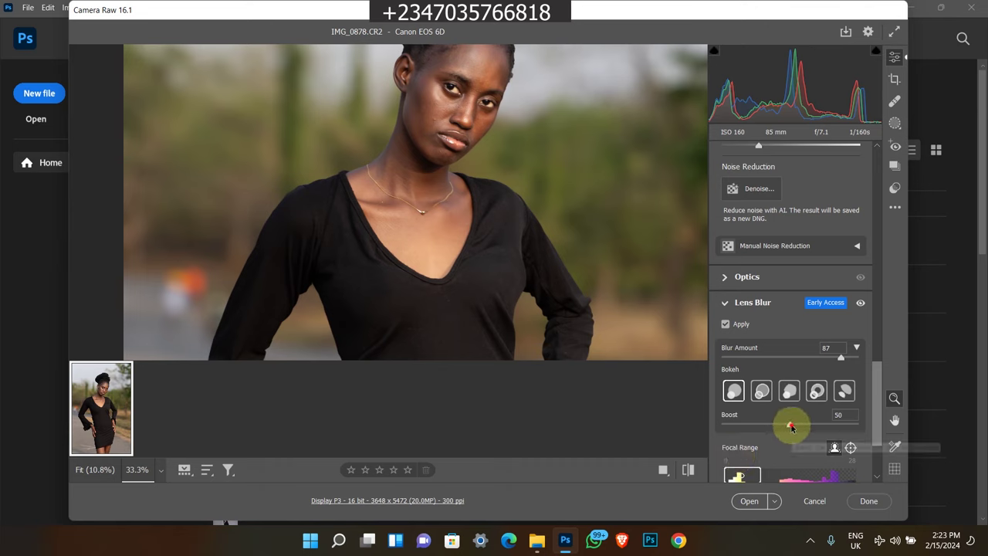
{"action": "left_click_drag", "start_coordinate": [792, 427], "coordinate": [814, 425]}
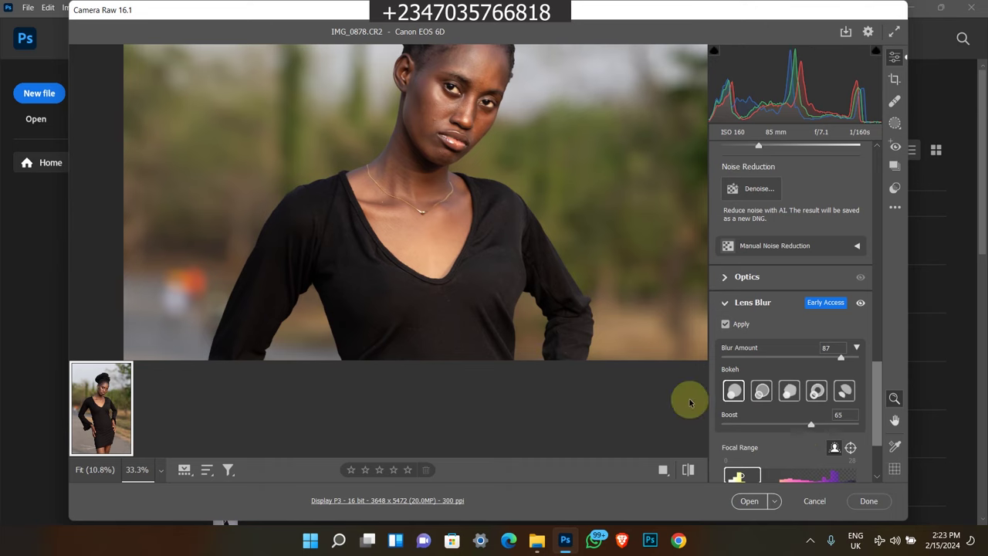
{"action": "key", "text": "Left"}
{"action": "key", "text": "Left"}
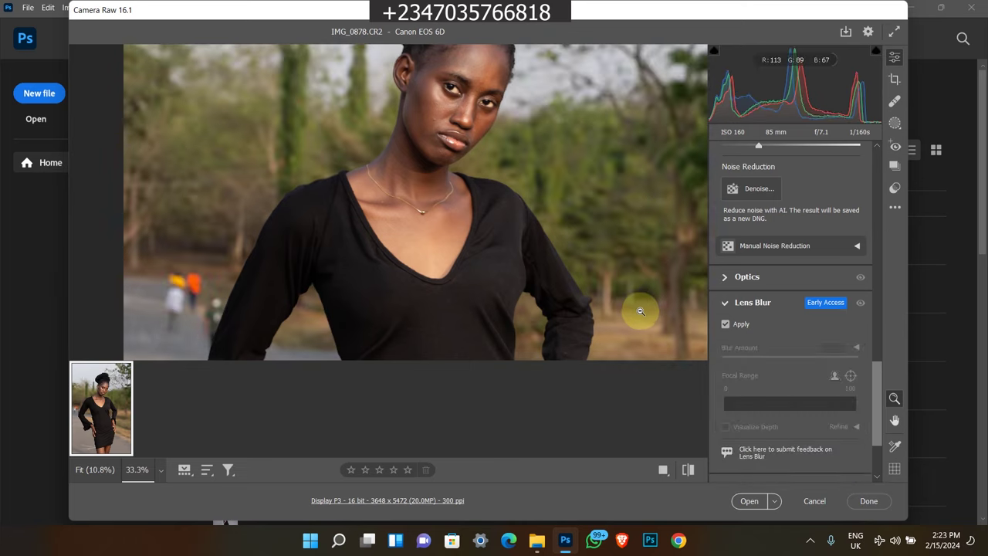
Zoom out to 12.5% and compare the portrait with Lens Blur off, then back on.
{"action": "left_click", "coordinate": [641, 313], "text": "alt"}
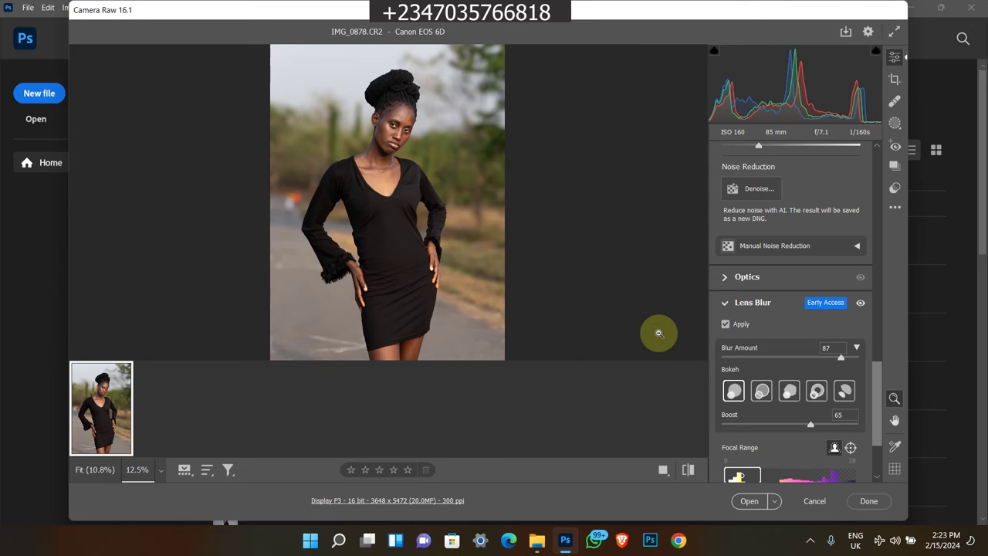
{"action": "key", "text": "ctrl+z"}
{"action": "key", "text": "ctrl+shift+z"}
Open Windows search, launch Task Manager, and view the GPU graphs on the Performance tab.
{"action": "key", "text": "super+s"}
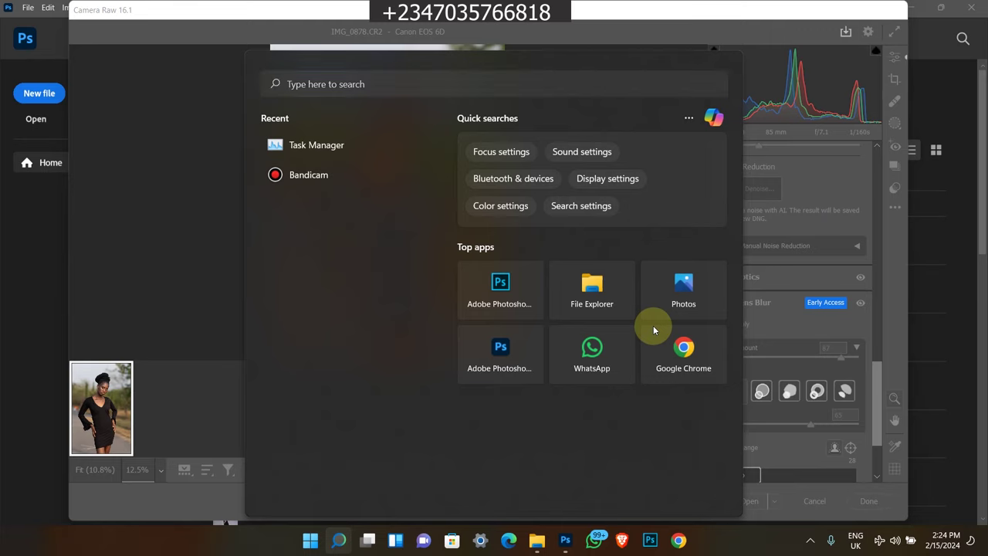
{"action": "key", "text": "ctrl+shift+Escape"}
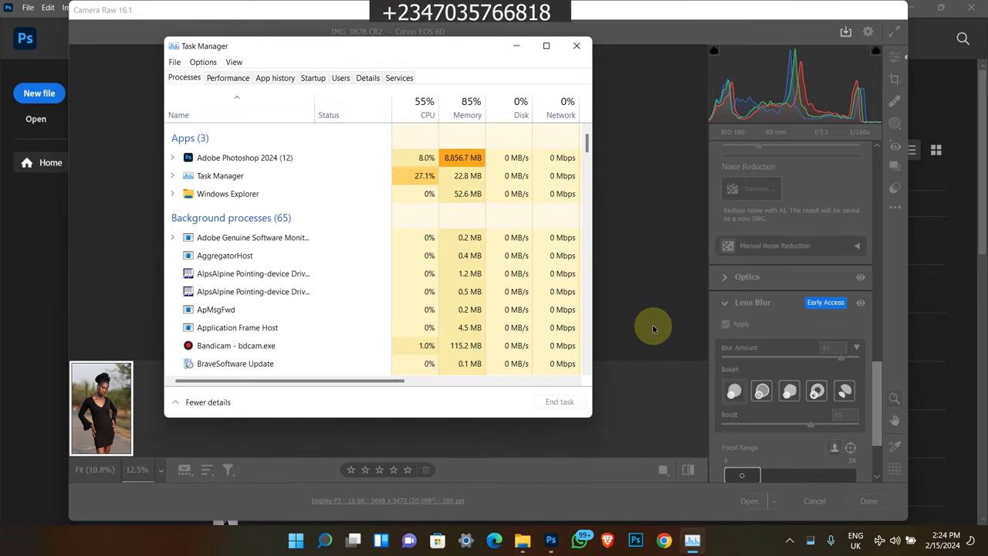
{"action": "left_click", "coordinate": [228, 78]}
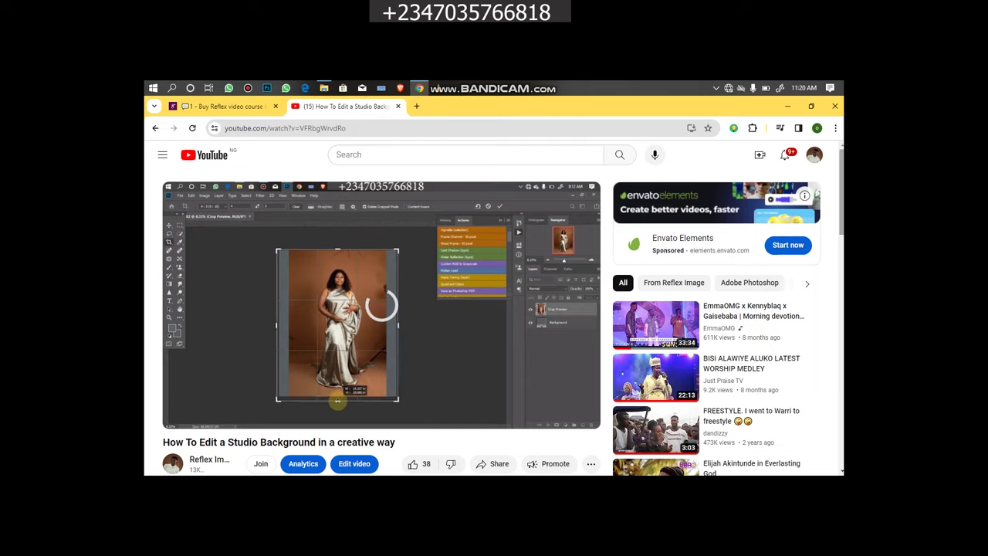
Scroll through the YouTube video's description, then switch to the Selar Reflex course tab.
{"action": "scroll", "coordinate": [834, 267], "scroll_direction": "down", "scroll_amount": 3}
{"action": "scroll", "coordinate": [836, 266], "scroll_direction": "up", "scroll_amount": 3}
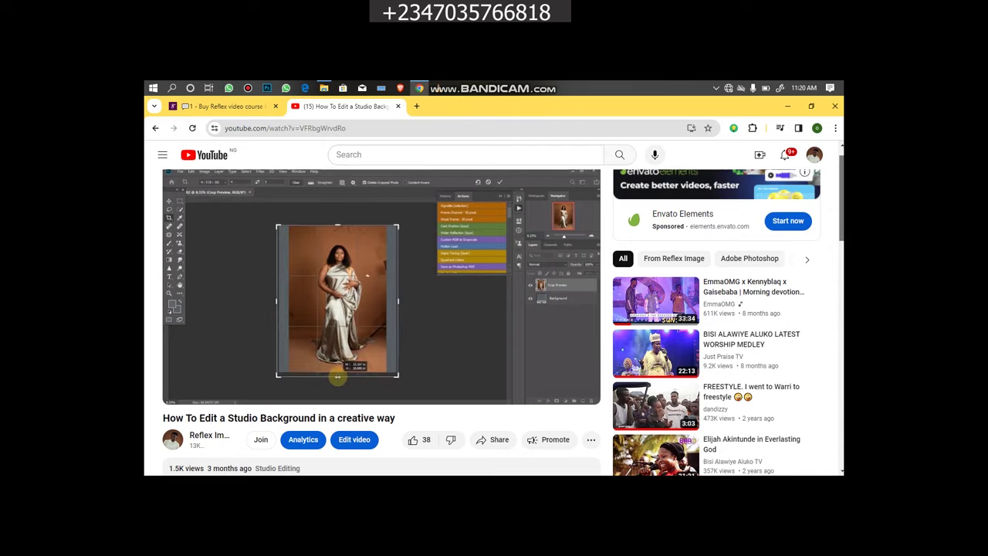
{"action": "scroll", "coordinate": [836, 262], "scroll_direction": "down", "scroll_amount": 2}
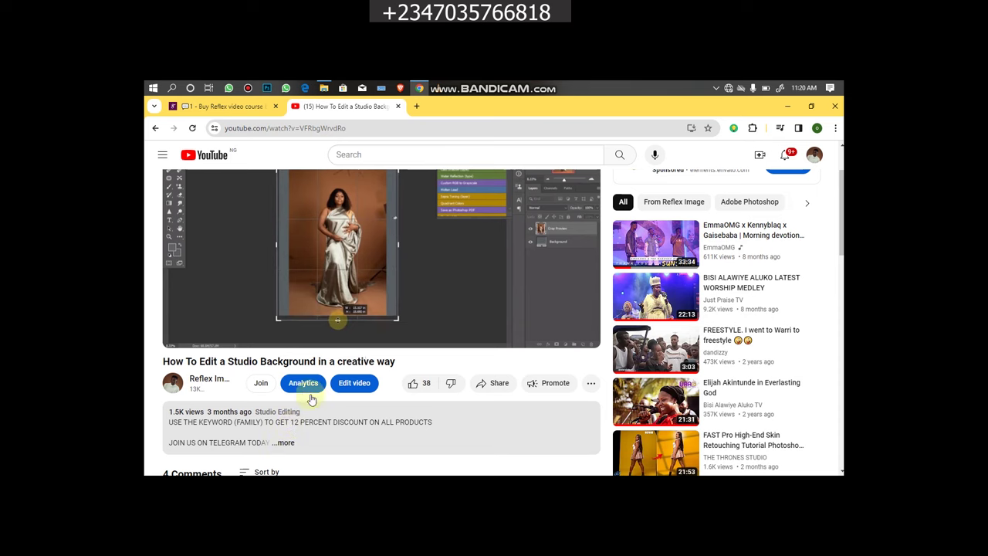
{"action": "left_click", "coordinate": [230, 107]}
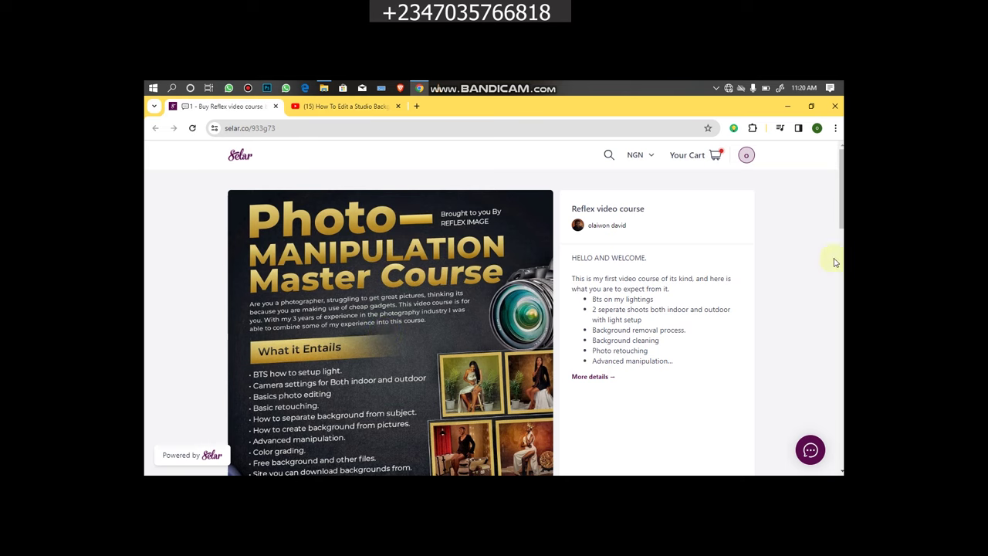
Scroll the Selar course page to the ₦ 50,000 price, then bring up the projet folder.
{"action": "left_click_drag", "start_coordinate": [840, 220], "coordinate": [840, 249]}
{"action": "left_click_drag", "start_coordinate": [841, 201], "coordinate": [841, 199]}
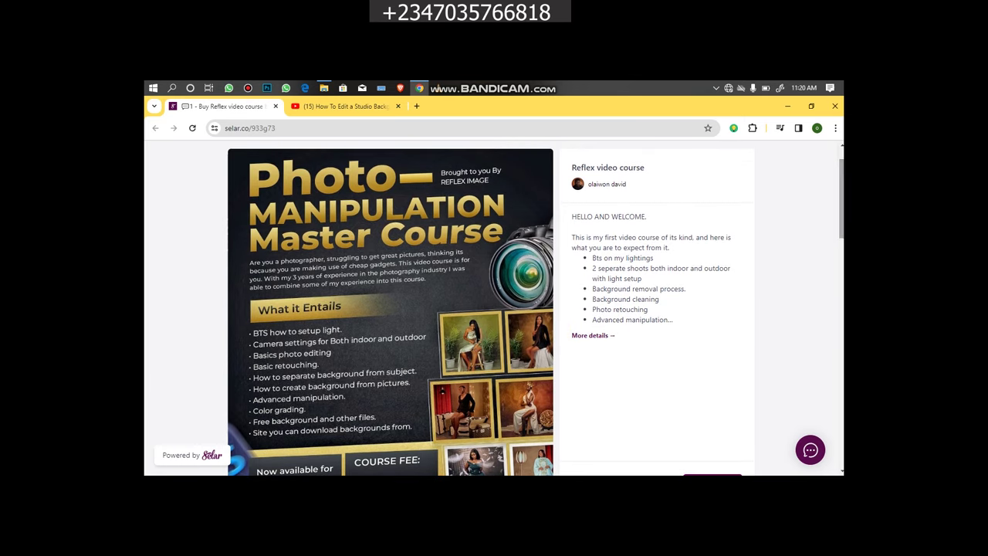
{"action": "scroll", "coordinate": [807, 278], "scroll_direction": "down", "scroll_amount": 1}
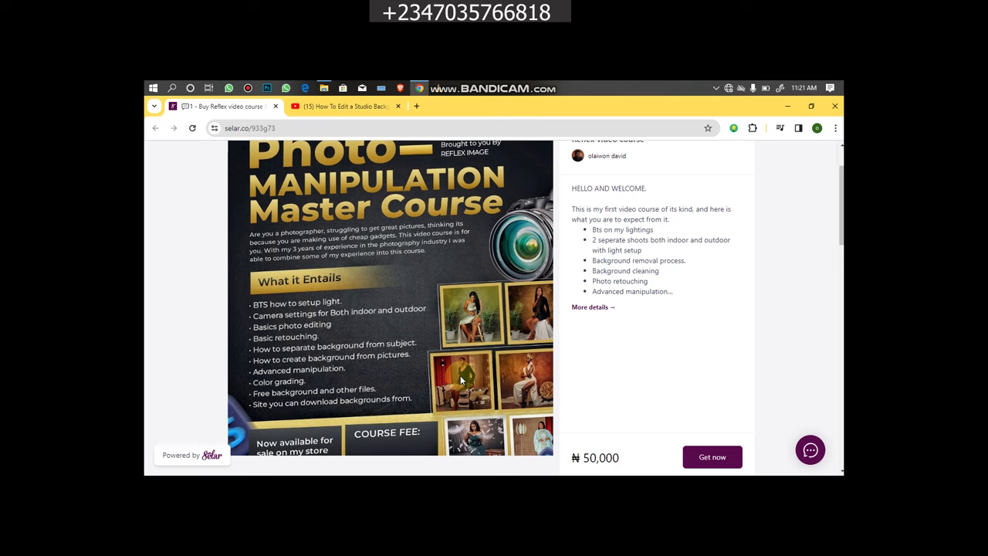
{"action": "left_click", "coordinate": [324, 88]}
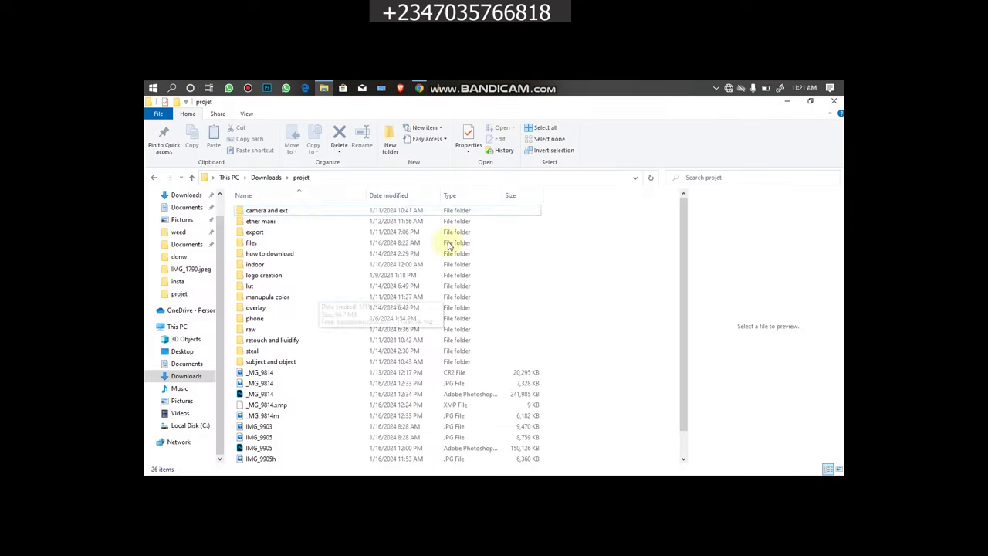
Peek into the ether mani folder, return to projet, and minimize File Explorer.
{"action": "double_click", "coordinate": [263, 221]}
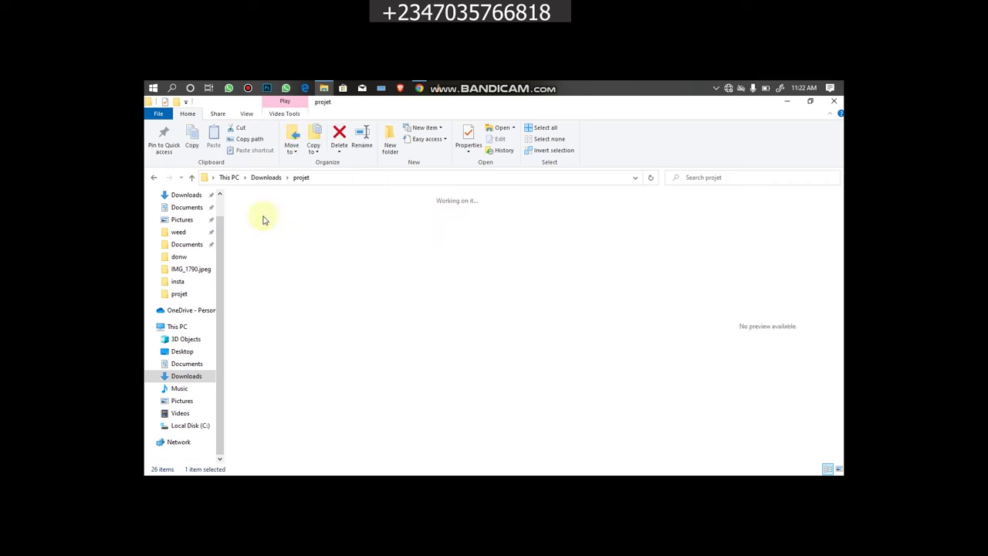
{"action": "left_click", "coordinate": [191, 176]}
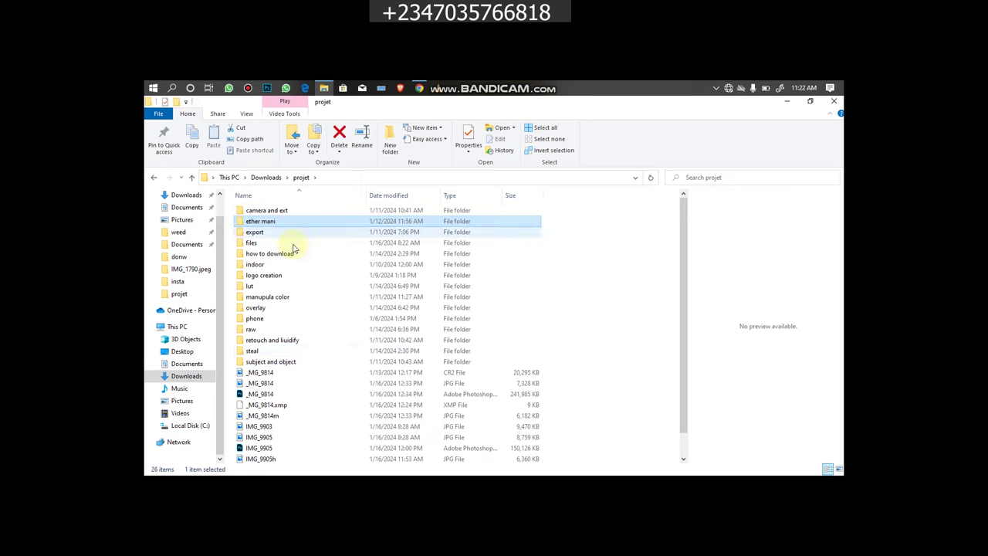
{"action": "scroll", "coordinate": [684, 379], "scroll_direction": "down", "scroll_amount": 1}
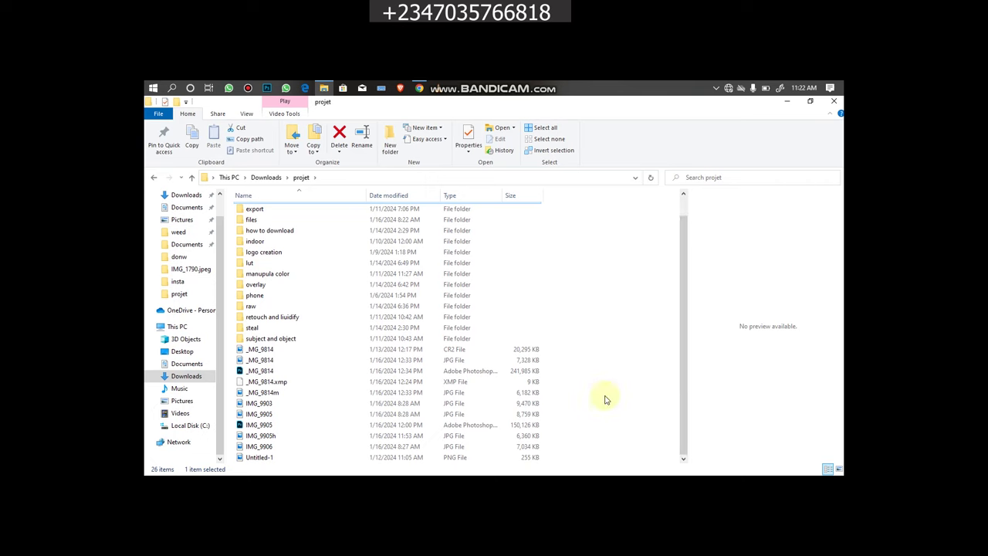
{"action": "scroll", "coordinate": [689, 379], "scroll_direction": "up", "scroll_amount": 1}
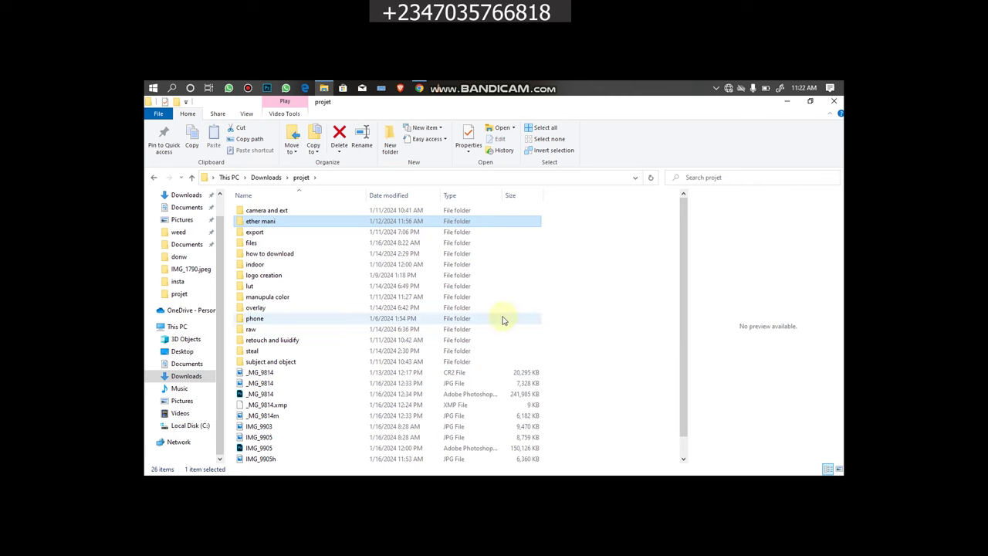
{"action": "left_click", "coordinate": [786, 101]}
Check the selar.co course link in the video description, then switch to the Instagram tab.
{"action": "scroll", "coordinate": [774, 297], "scroll_direction": "down", "scroll_amount": 3}
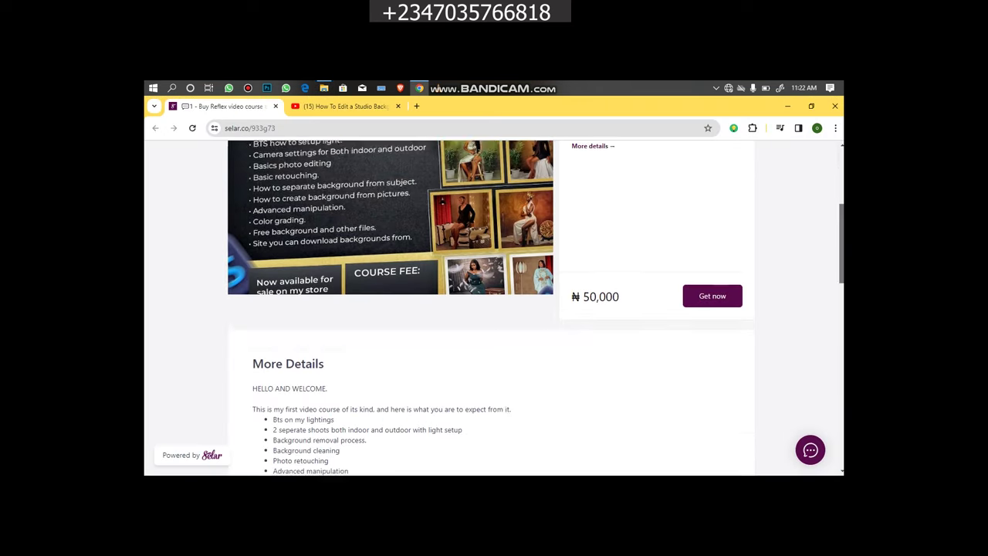
{"action": "scroll", "coordinate": [838, 316], "scroll_direction": "down", "scroll_amount": 3}
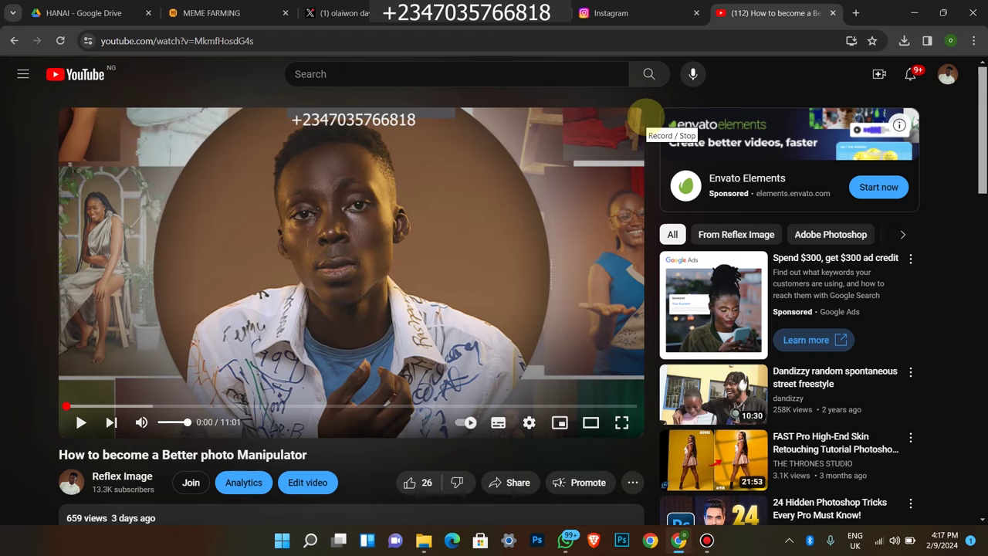
{"action": "scroll", "coordinate": [645, 116], "scroll_direction": "down", "scroll_amount": 5}
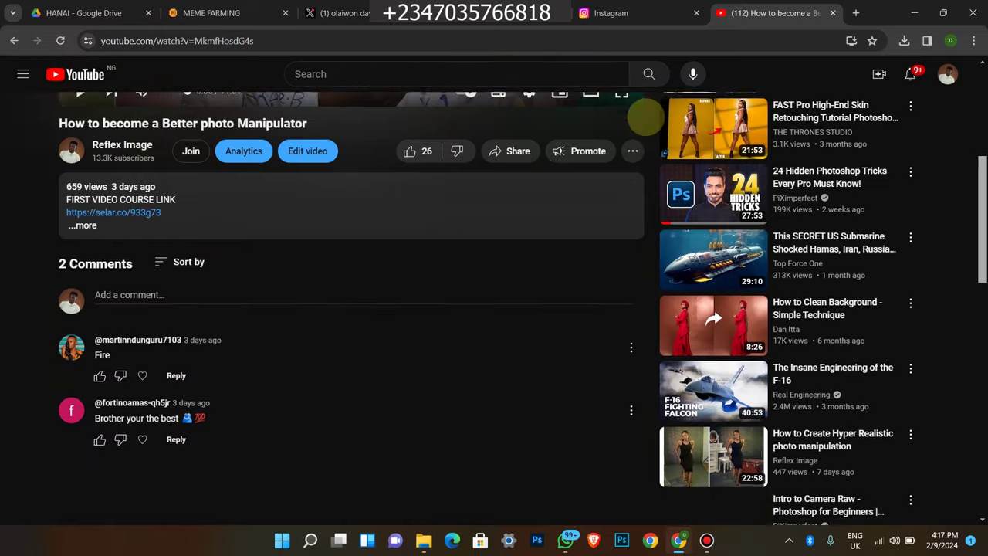
{"action": "scroll", "coordinate": [645, 116], "scroll_direction": "up", "scroll_amount": 5}
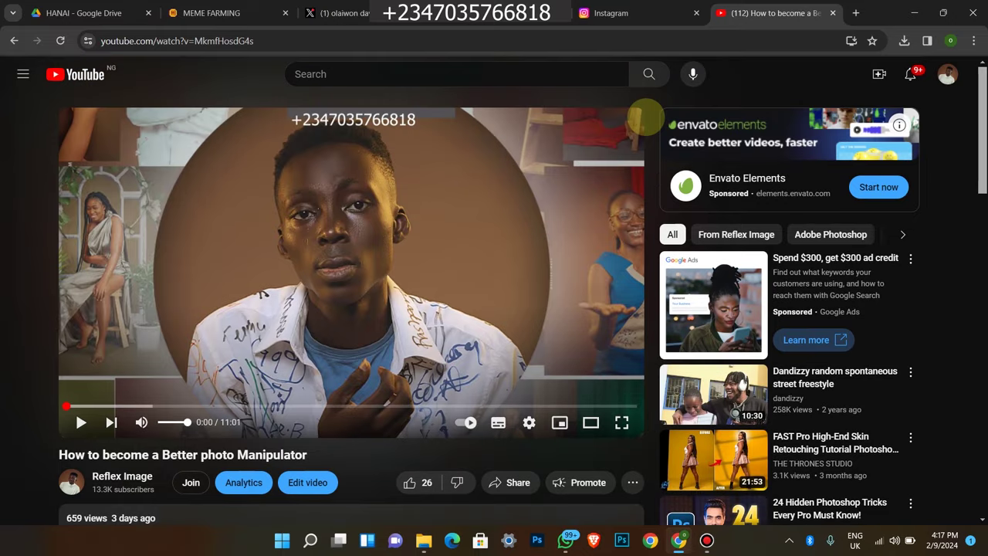
{"action": "key", "text": "ctrl+shift+Tab"}
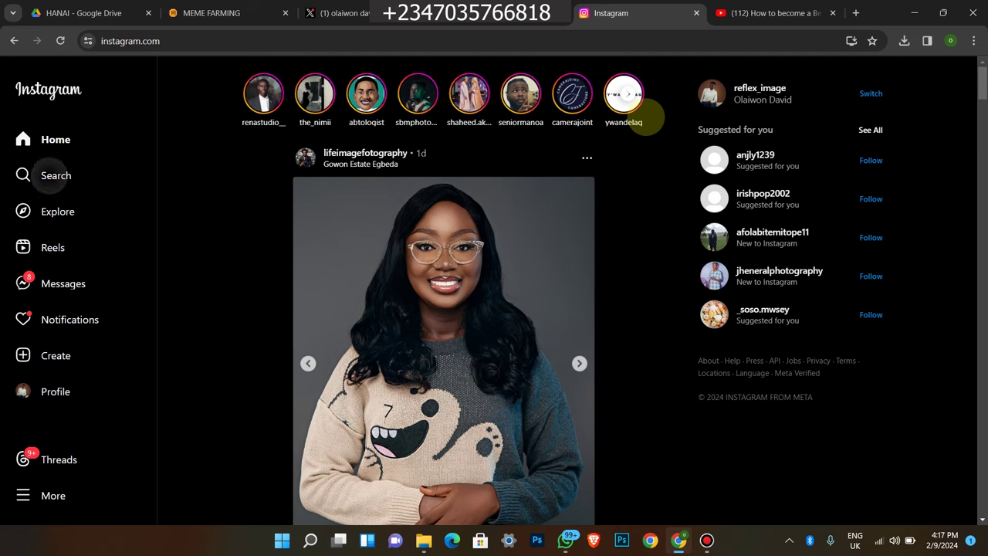
Search Instagram for REFLEX_IMAGE and open that profile page.
{"action": "left_click", "coordinate": [48, 175]}
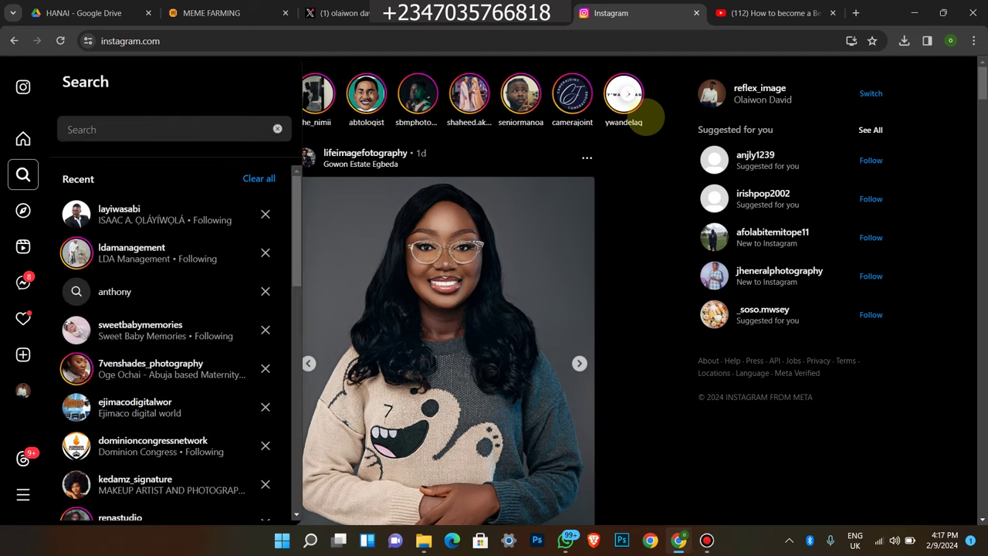
{"action": "type", "text": "REFL"}
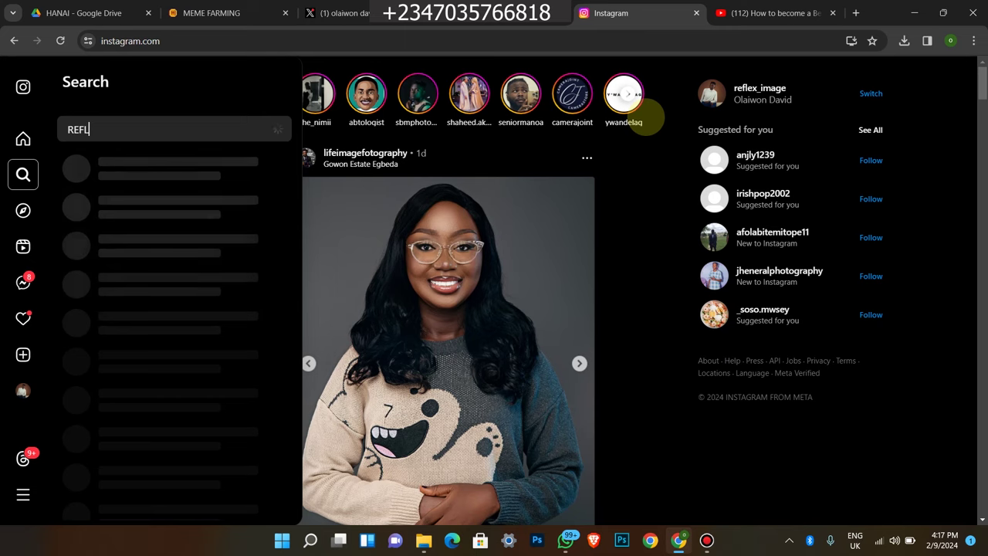
{"action": "type", "text": "EX"}
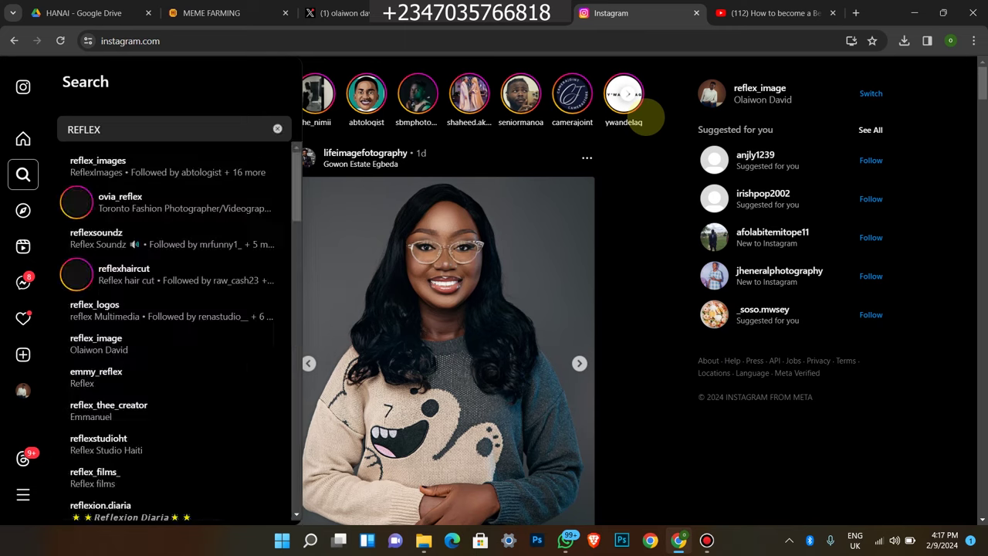
{"action": "type", "text": "_I"}
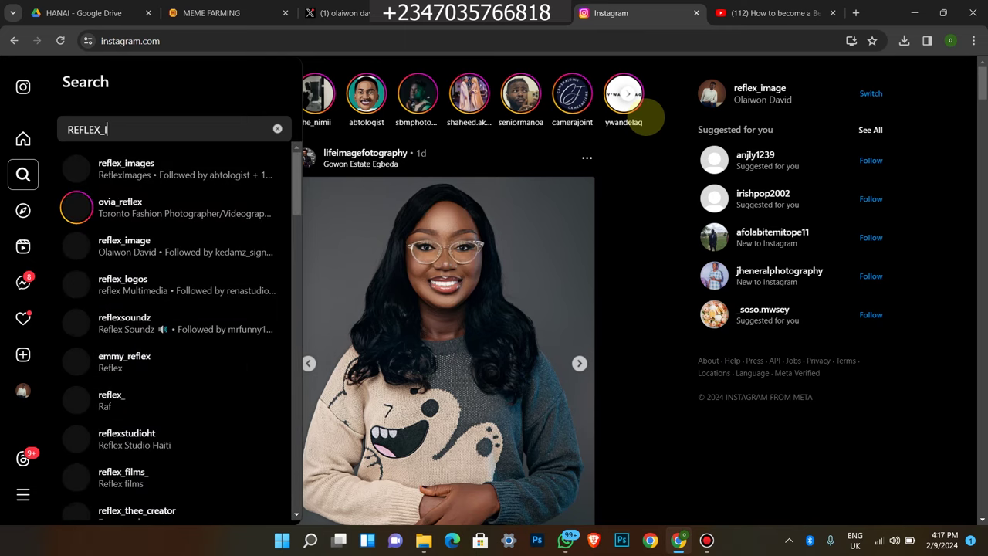
{"action": "type", "text": "MAGE"}
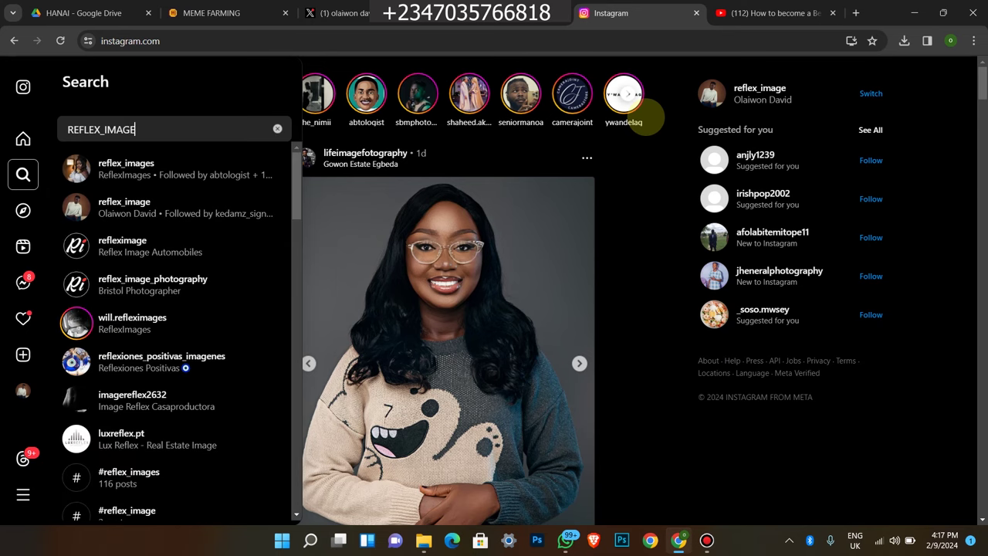
{"action": "key", "text": "Return"}
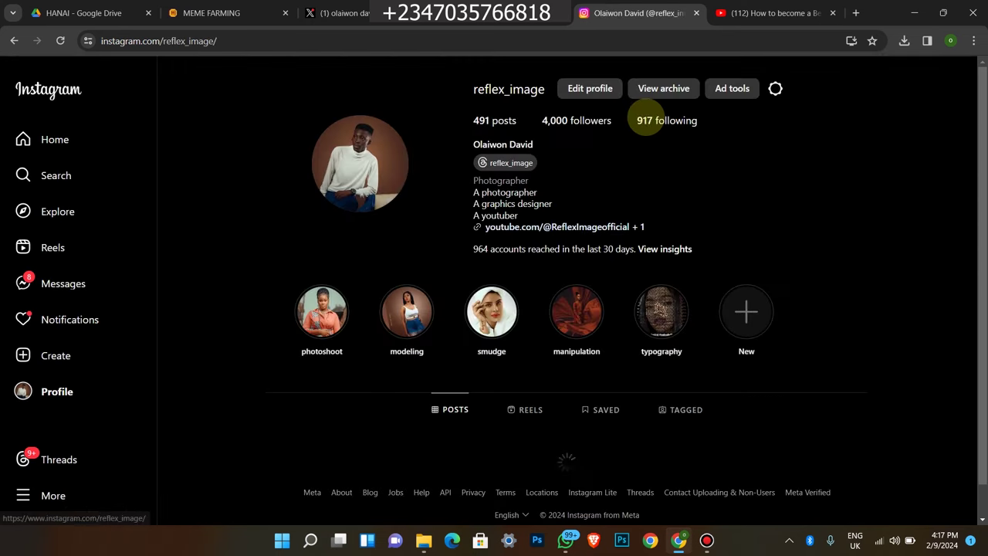
Scroll through the profile's Posts grid to view more portrait thumbnails.
{"action": "scroll", "coordinate": [644, 120], "scroll_direction": "down", "scroll_amount": 3}
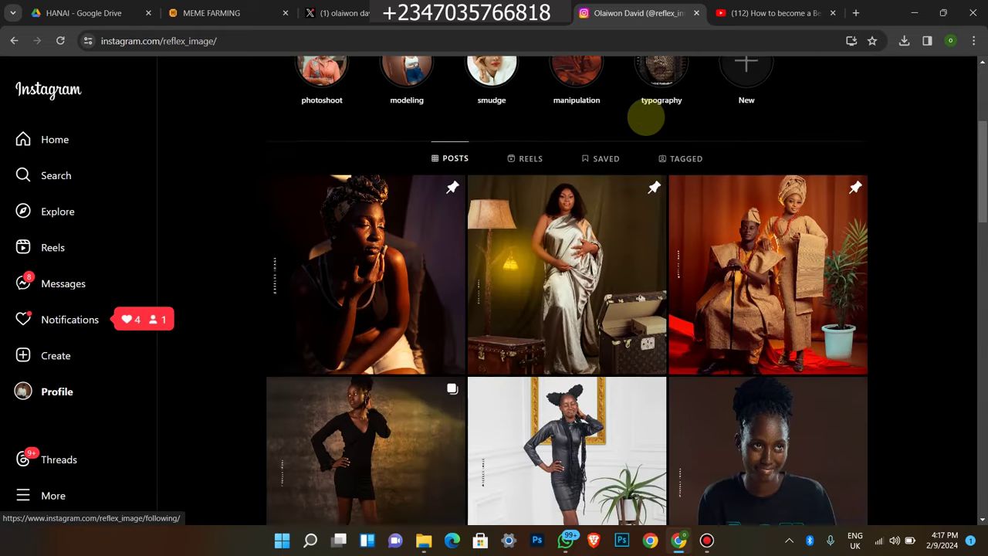
{"action": "scroll", "coordinate": [644, 119], "scroll_direction": "down", "scroll_amount": 2}
{"action": "scroll", "coordinate": [645, 116], "scroll_direction": "down", "scroll_amount": 5}
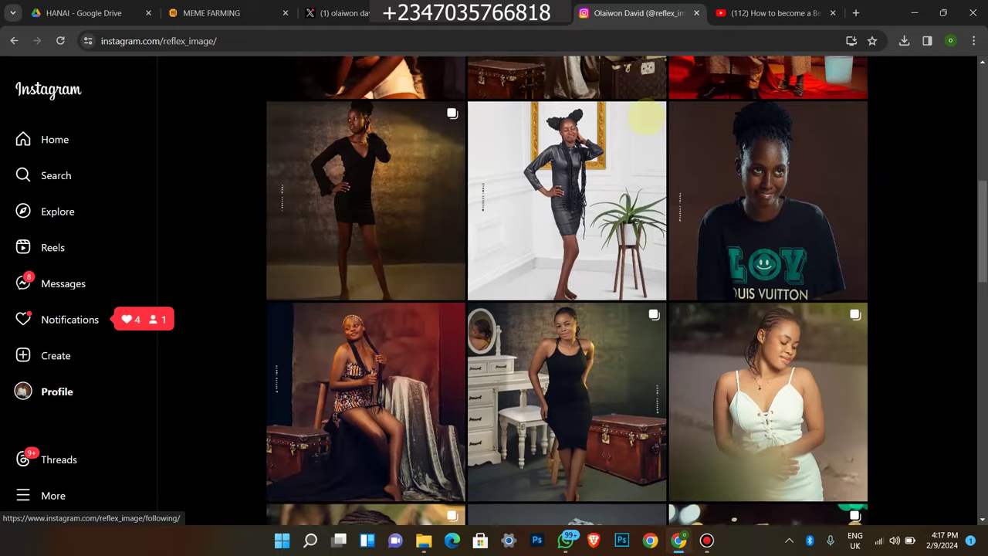
{"action": "scroll", "coordinate": [645, 117], "scroll_direction": "down", "scroll_amount": 7}
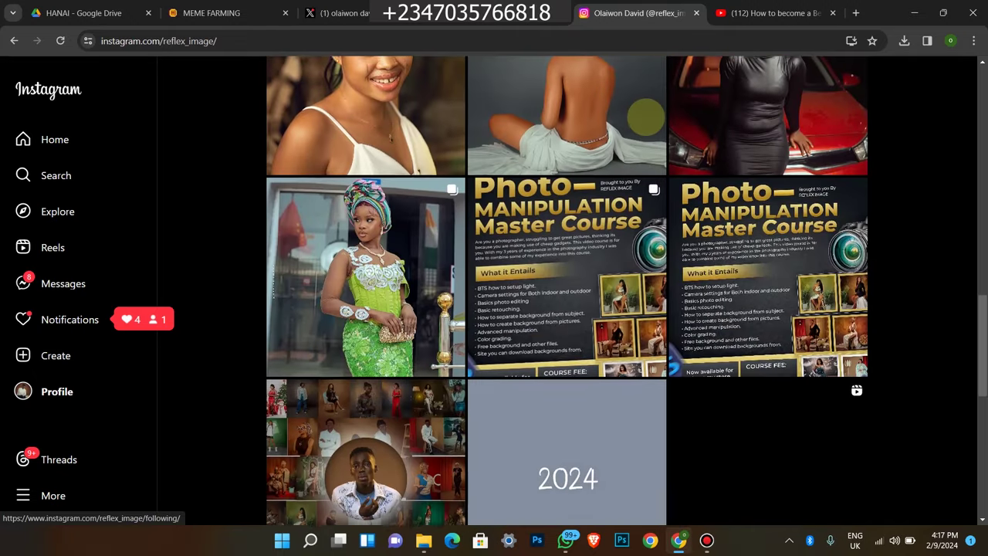
{"action": "scroll", "coordinate": [644, 119], "scroll_direction": "down", "scroll_amount": 7}
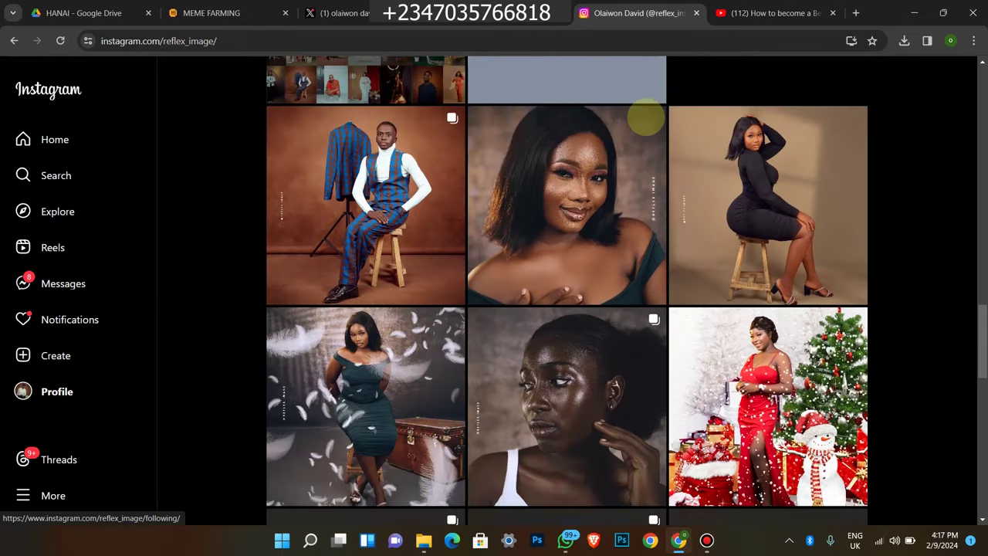
{"action": "scroll", "coordinate": [645, 117], "scroll_direction": "up", "scroll_amount": 2}
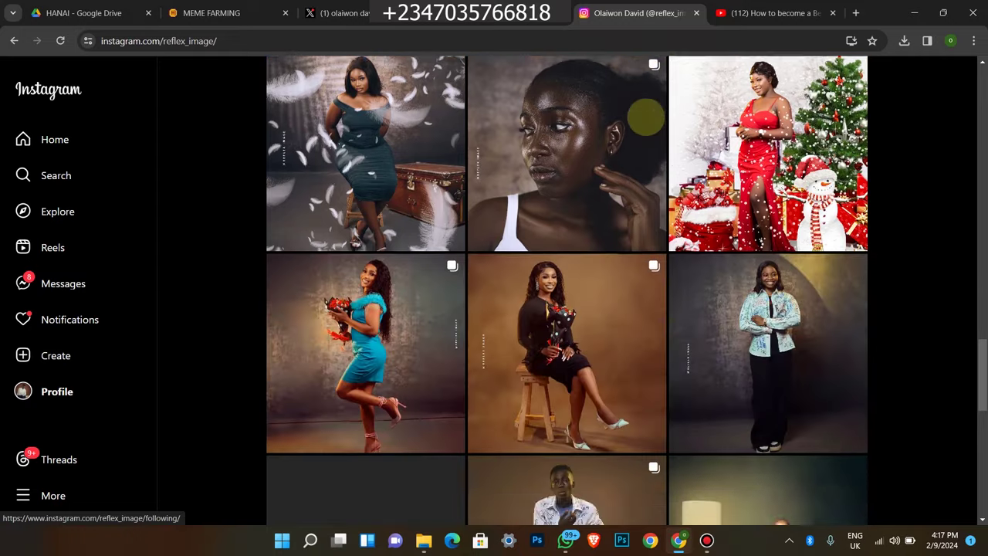
{"action": "scroll", "coordinate": [645, 117], "scroll_direction": "down", "scroll_amount": 10}
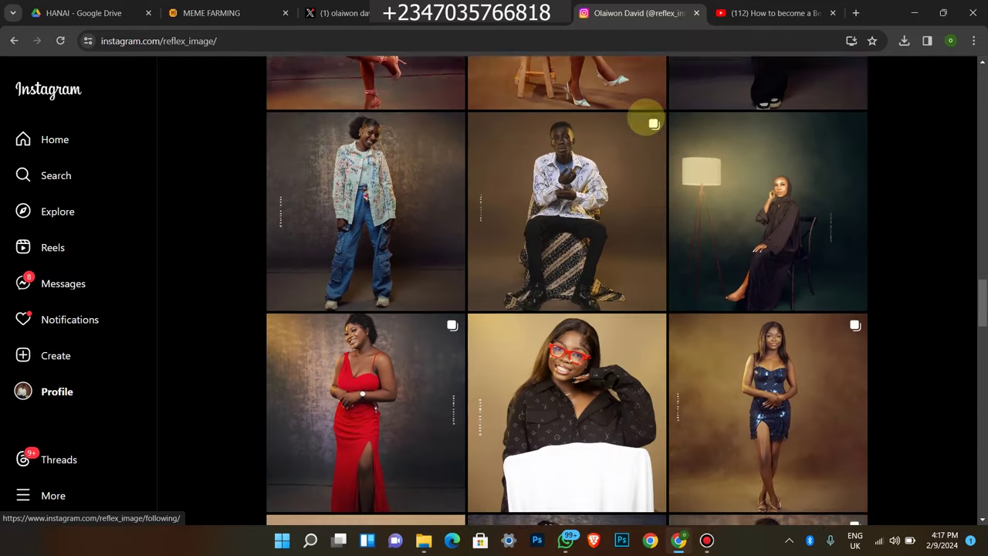
{"action": "scroll", "coordinate": [644, 116], "scroll_direction": "down", "scroll_amount": 4}
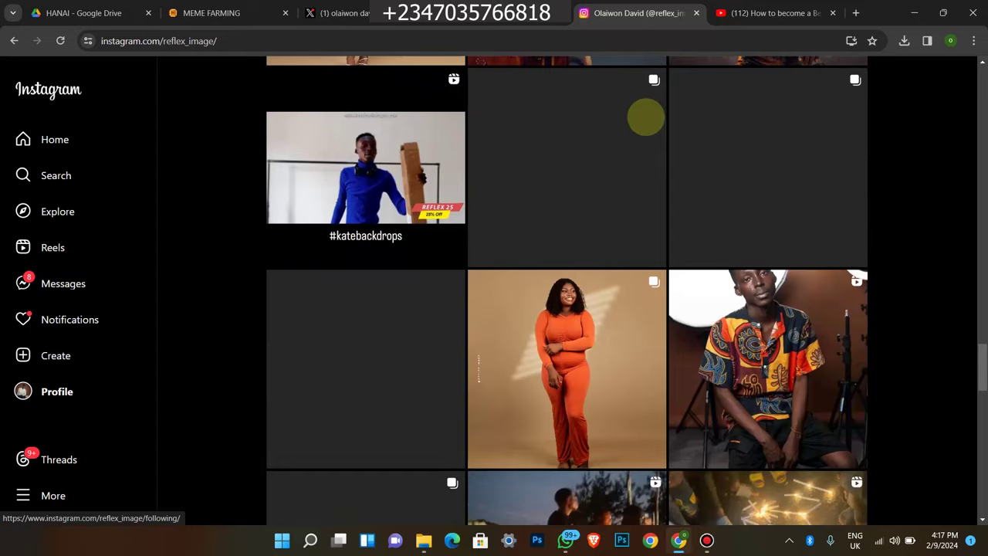
{"action": "scroll", "coordinate": [645, 117], "scroll_direction": "up", "scroll_amount": 2}
{"action": "scroll", "coordinate": [644, 117], "scroll_direction": "up", "scroll_amount": 5}
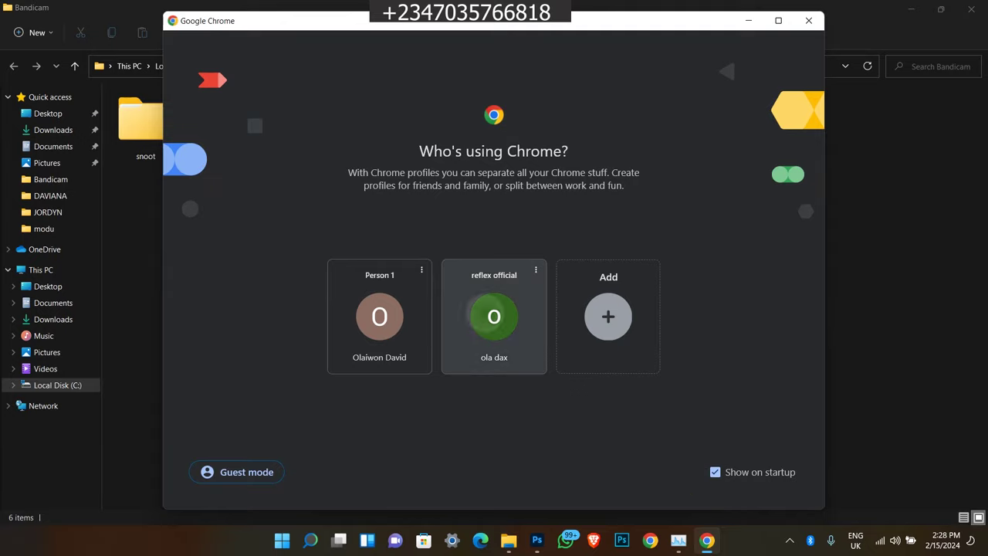
Open Chrome under the second profile and search Google for 'download camera raw'.
{"action": "left_click", "coordinate": [494, 317]}
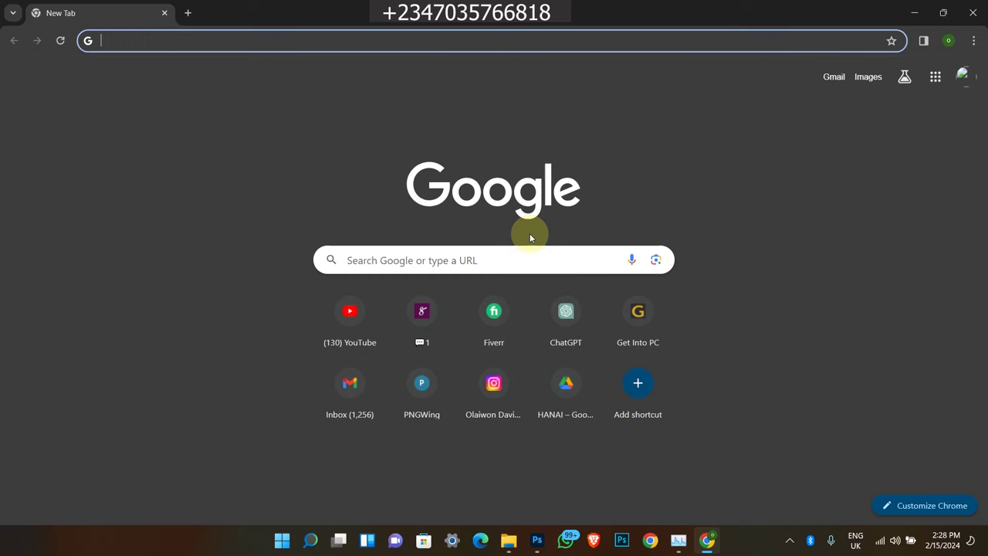
{"action": "type", "text": "download camera raw"}
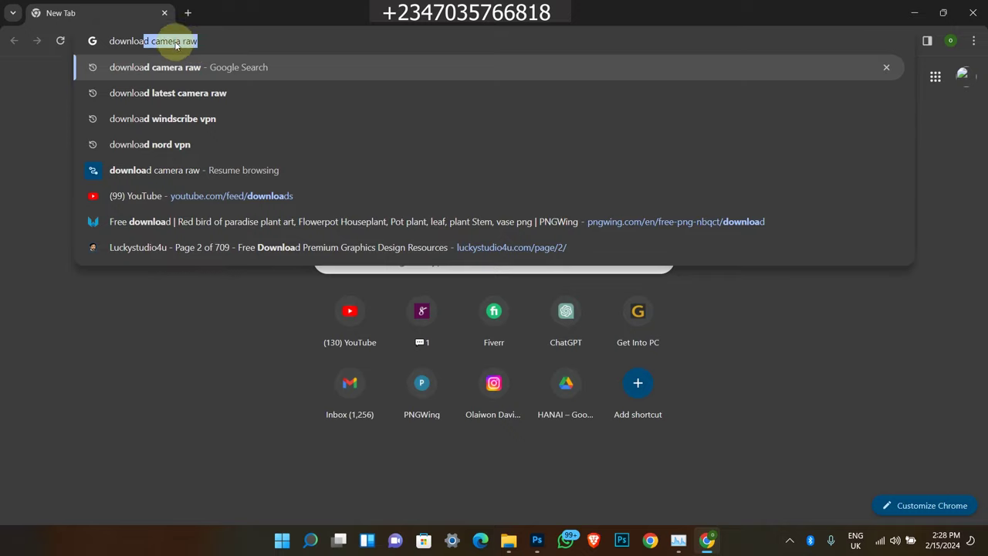
{"action": "key", "text": "Return"}
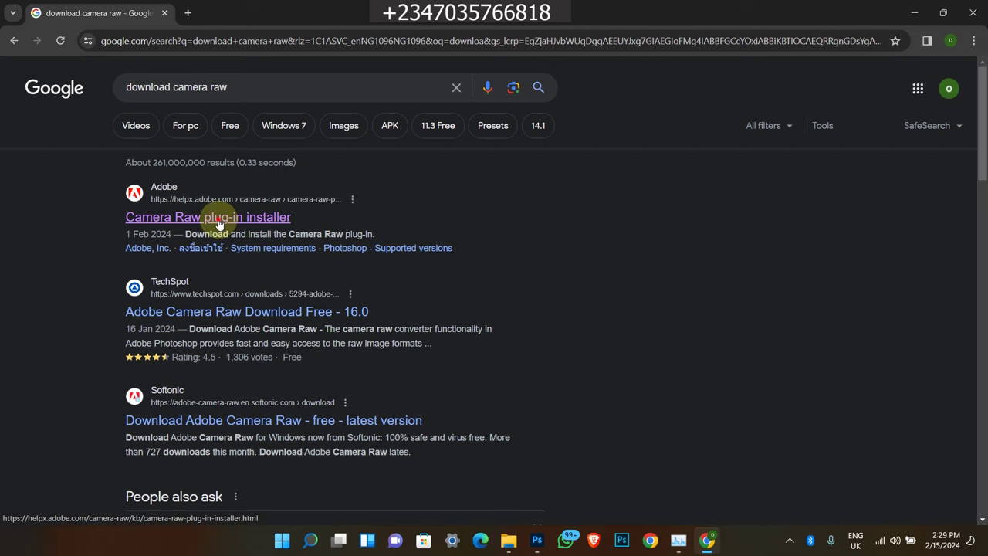
Open the helpx.adobe.com 'Camera Raw plug-in installer' search result.
{"action": "left_click", "coordinate": [220, 219]}
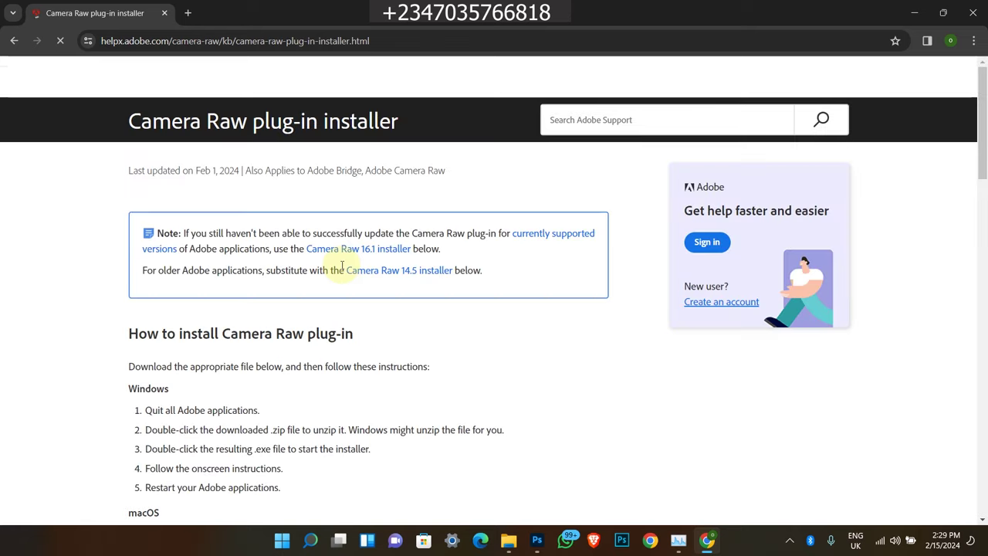
Scroll the help page past the install steps to the Camera Raw 16.1 installer downloads.
{"action": "scroll", "coordinate": [342, 265], "scroll_direction": "down", "scroll_amount": 1}
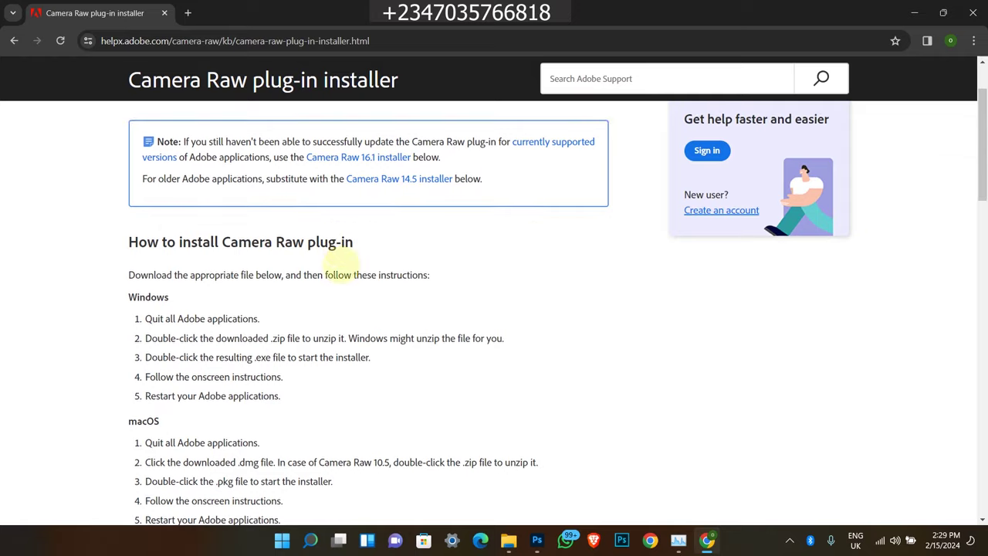
{"action": "scroll", "coordinate": [342, 265], "scroll_direction": "up", "scroll_amount": 1}
{"action": "scroll", "coordinate": [342, 265], "scroll_direction": "down", "scroll_amount": 3}
{"action": "scroll", "coordinate": [342, 265], "scroll_direction": "down", "scroll_amount": 2}
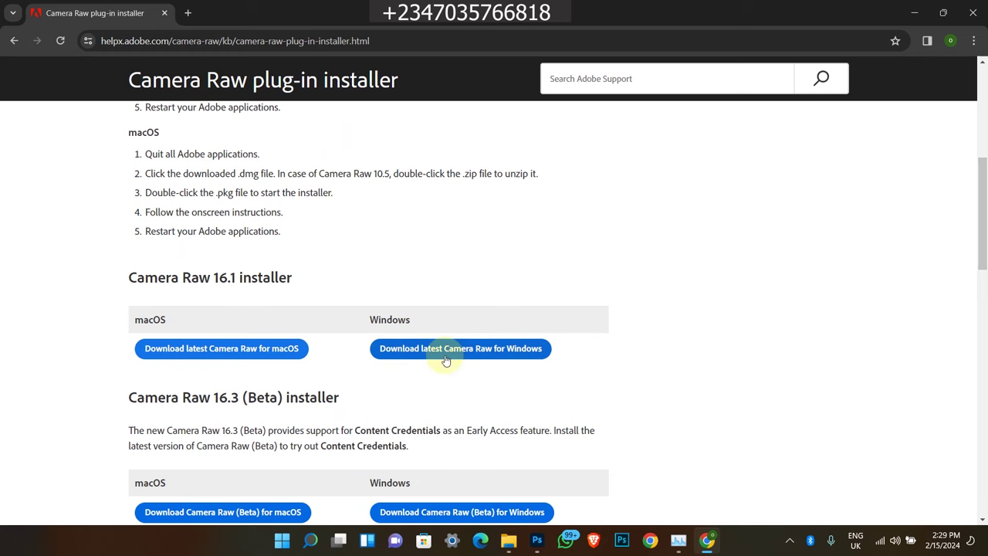
{"action": "mouse_move", "coordinate": [982, 240]}
{"action": "left_mouse_down"}
{"action": "mouse_move", "coordinate": [982, 267]}
{"action": "mouse_move", "coordinate": [985, 238]}
{"action": "left_mouse_up"}
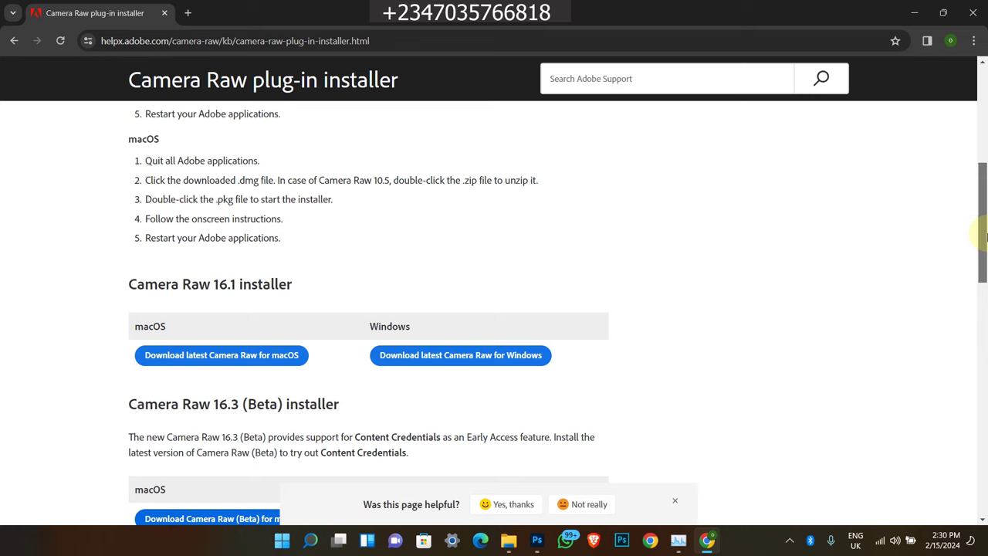
{"action": "left_click_drag", "start_coordinate": [985, 274], "coordinate": [985, 253]}
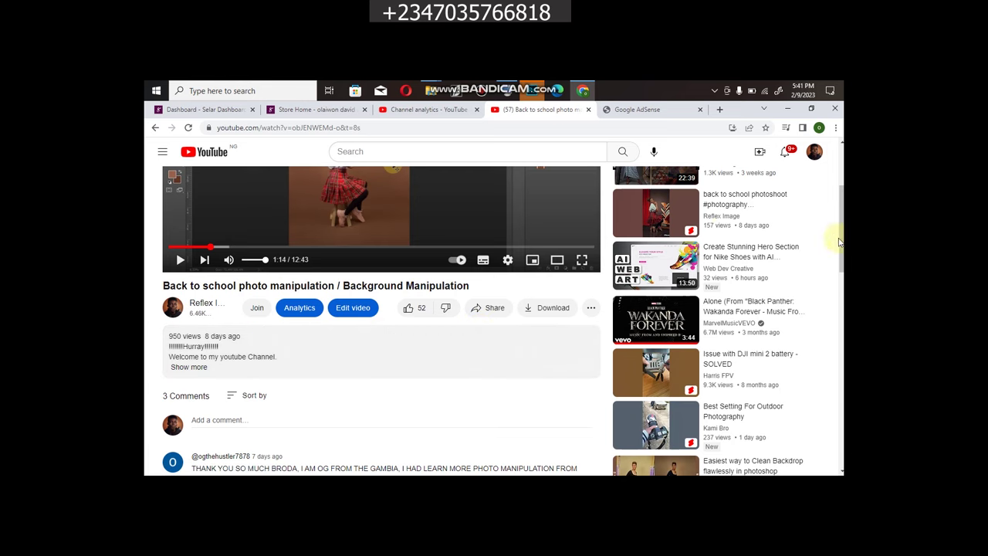
Expand the 'Back to school photo manipulation' description with Show more and read its links.
{"action": "scroll", "coordinate": [839, 242], "scroll_direction": "up", "scroll_amount": 1}
{"action": "scroll", "coordinate": [243, 314], "scroll_direction": "down", "scroll_amount": 2}
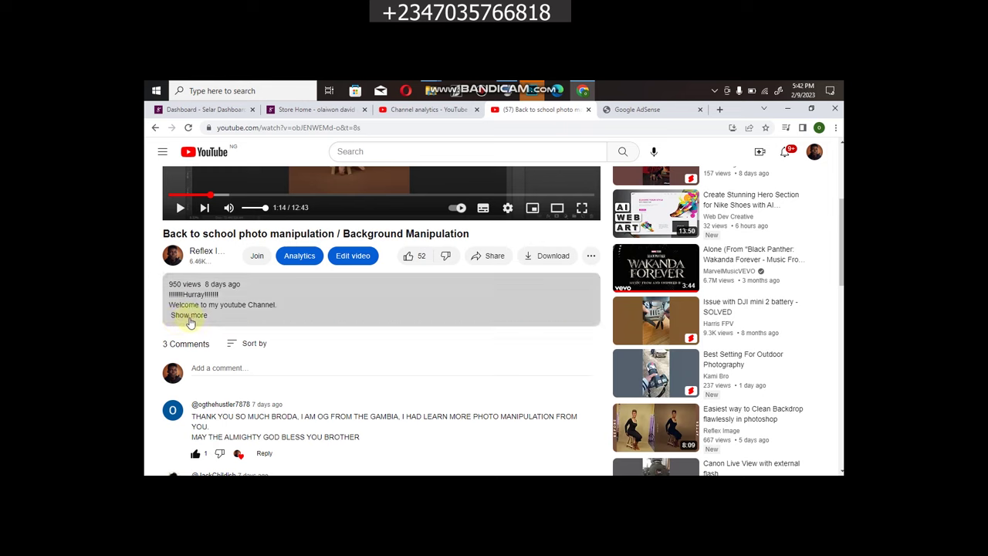
{"action": "left_click", "coordinate": [193, 315]}
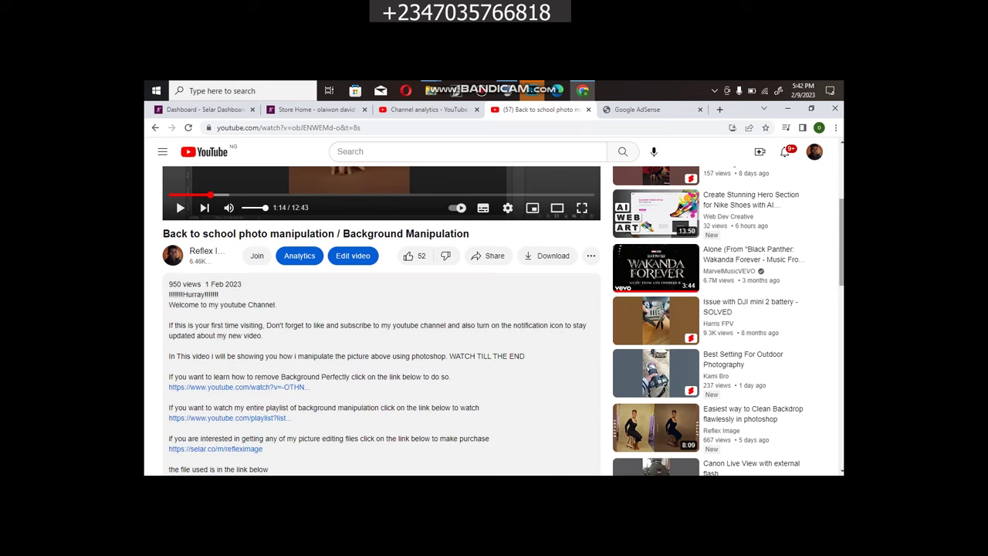
{"action": "scroll", "coordinate": [263, 337], "scroll_direction": "down", "scroll_amount": 3}
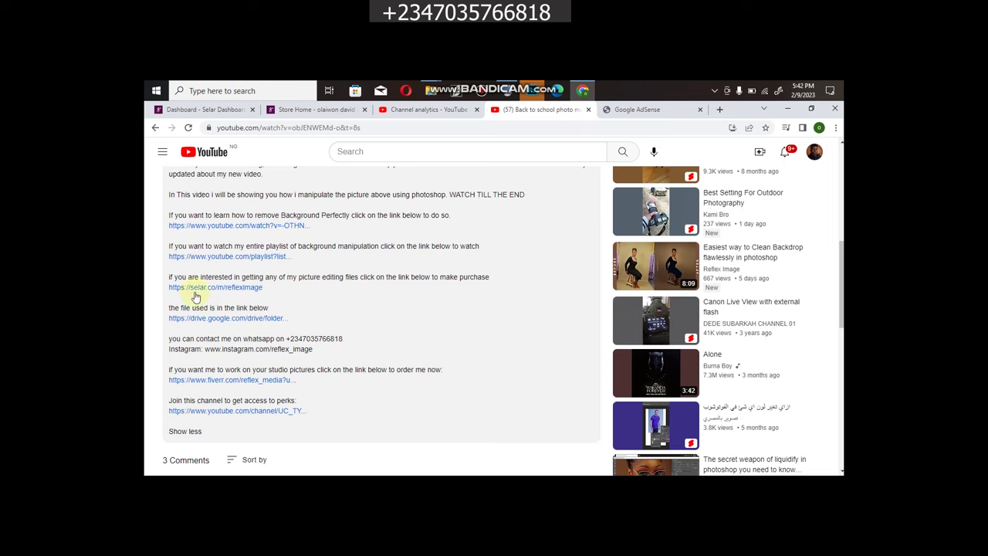
Go to Store Home and scroll through the products and their prices.
{"action": "left_click", "coordinate": [293, 111]}
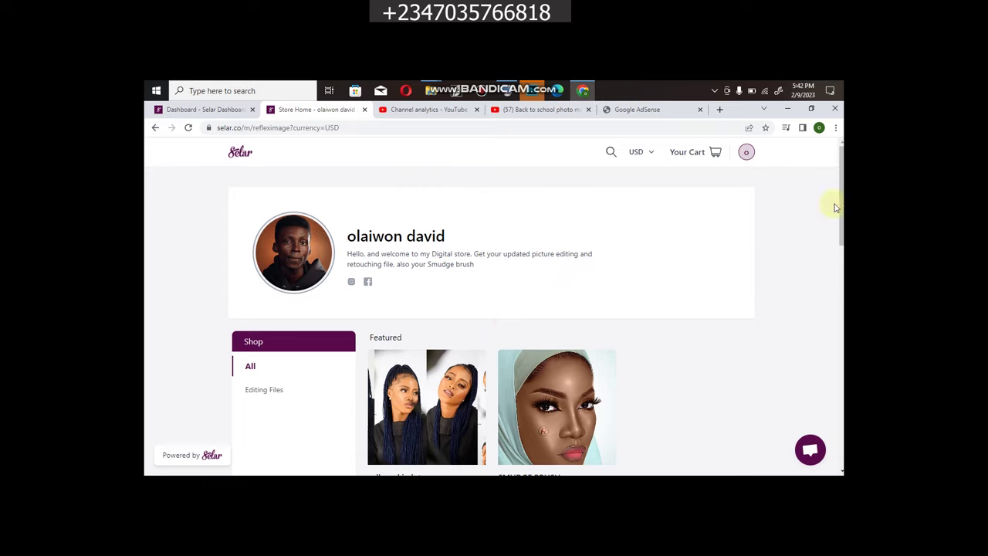
{"action": "scroll", "coordinate": [835, 207], "scroll_direction": "down", "scroll_amount": 2}
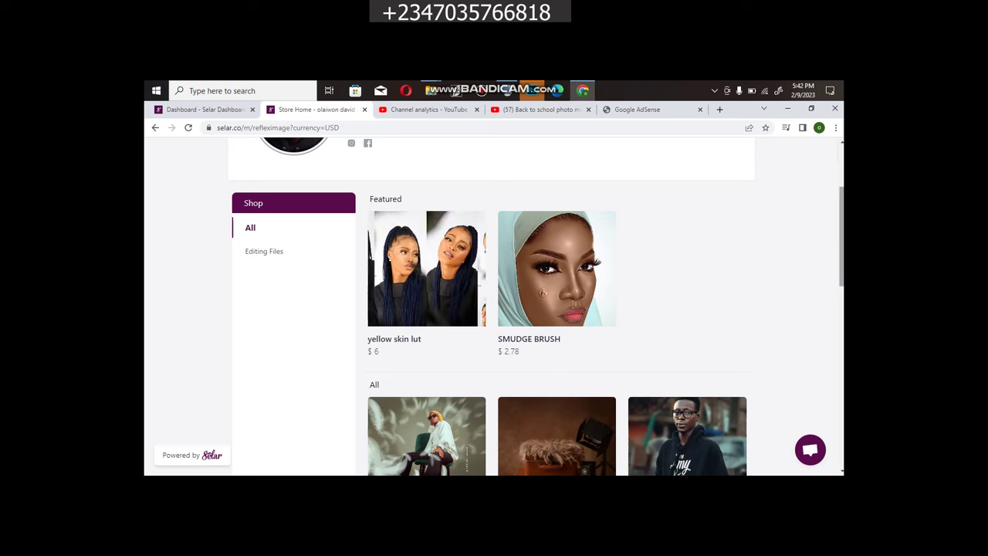
{"action": "scroll", "coordinate": [808, 289], "scroll_direction": "down", "scroll_amount": 2}
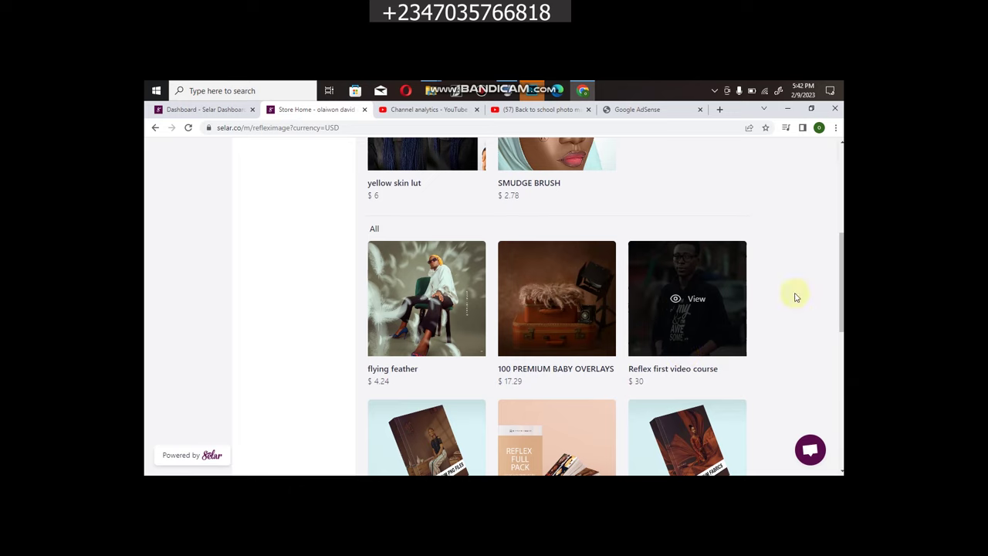
{"action": "scroll", "coordinate": [796, 293], "scroll_direction": "down", "scroll_amount": 3}
{"action": "scroll", "coordinate": [426, 309], "scroll_direction": "up", "scroll_amount": 2}
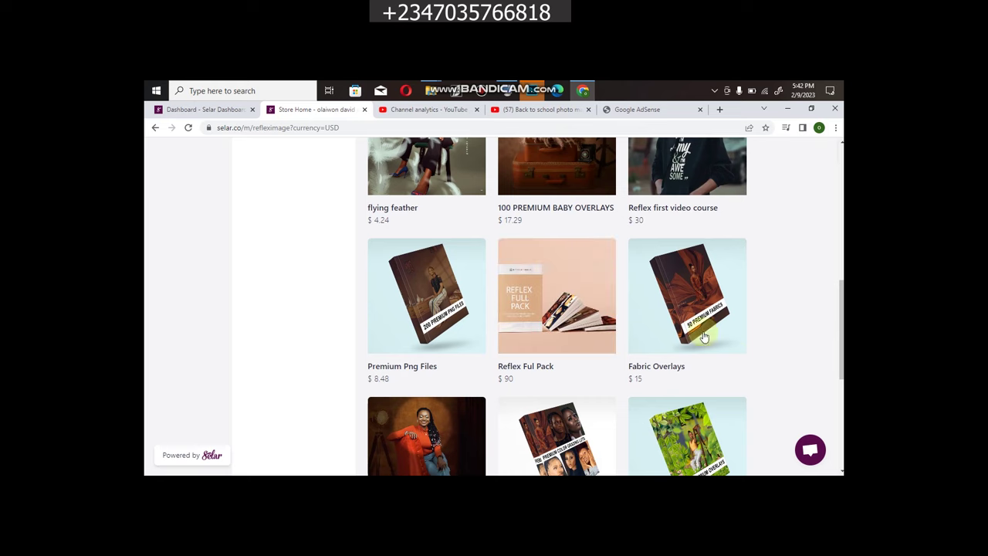
{"action": "scroll", "coordinate": [788, 316], "scroll_direction": "down", "scroll_amount": 3}
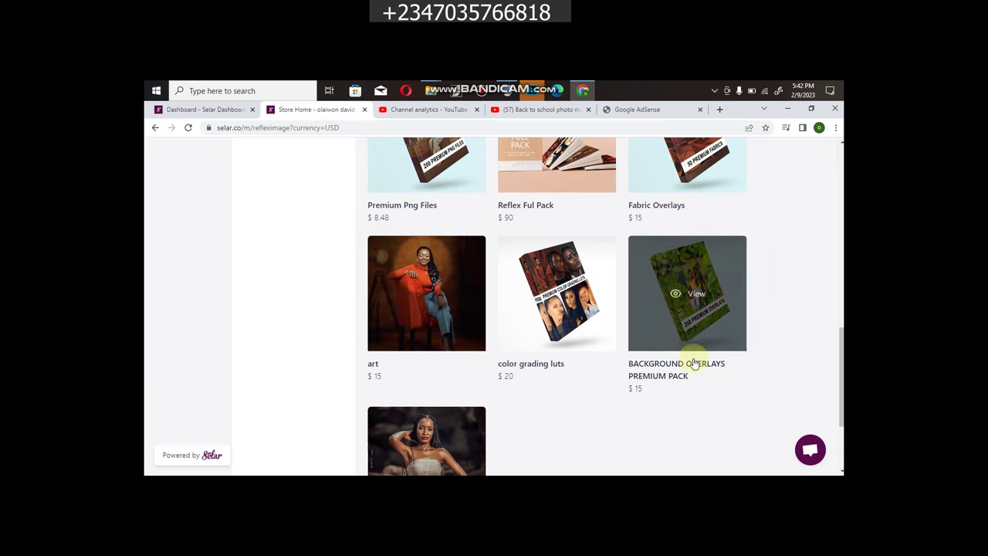
{"action": "scroll", "coordinate": [835, 360], "scroll_direction": "down", "scroll_amount": 1}
{"action": "scroll", "coordinate": [448, 408], "scroll_direction": "down", "scroll_amount": 2}
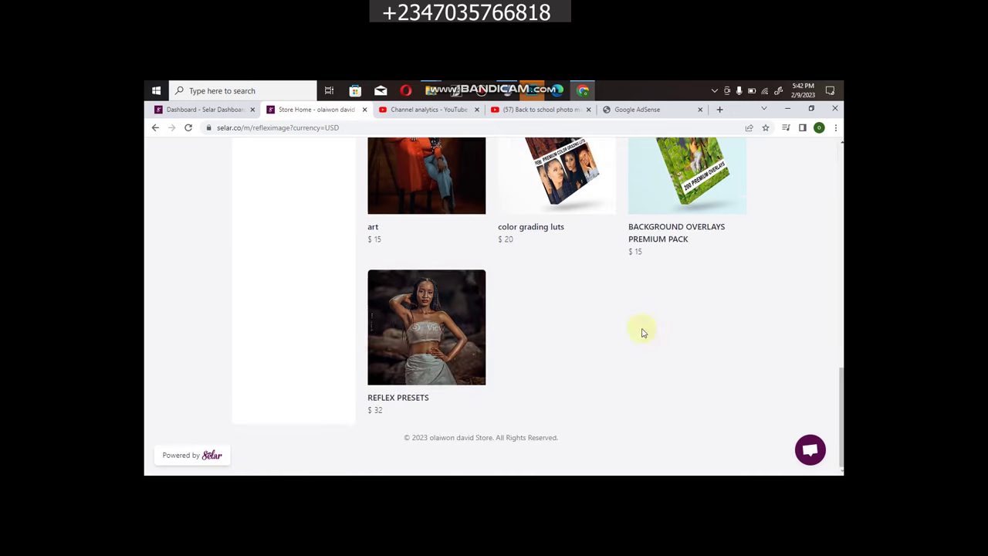
Return to the top of the store and open the USD currency dropdown.
{"action": "scroll", "coordinate": [839, 403], "scroll_direction": "up", "scroll_amount": 1}
{"action": "scroll", "coordinate": [533, 309], "scroll_direction": "up", "scroll_amount": 10}
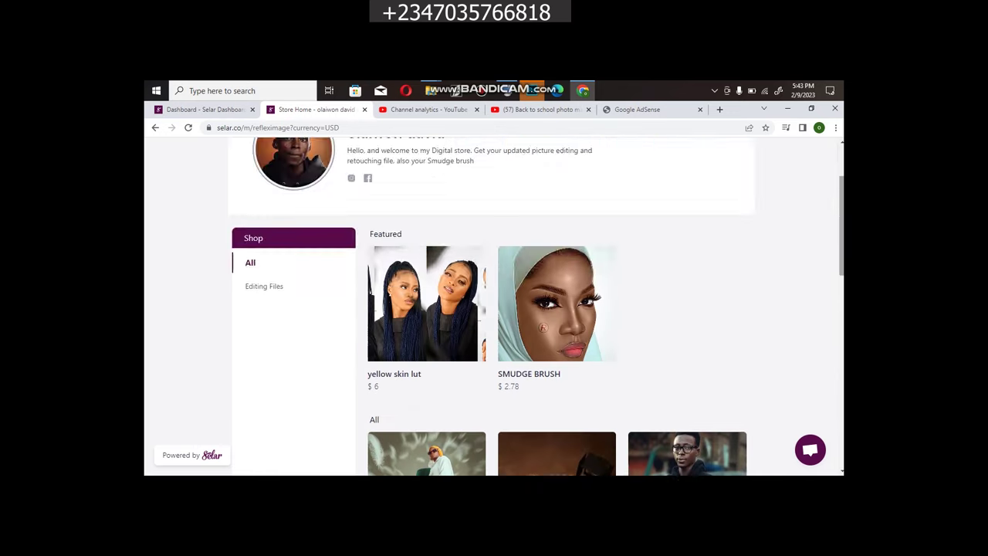
{"action": "scroll", "coordinate": [533, 309], "scroll_direction": "down", "scroll_amount": 6}
{"action": "scroll", "coordinate": [533, 309], "scroll_direction": "down", "scroll_amount": 2}
{"action": "scroll", "coordinate": [533, 308], "scroll_direction": "up", "scroll_amount": 10}
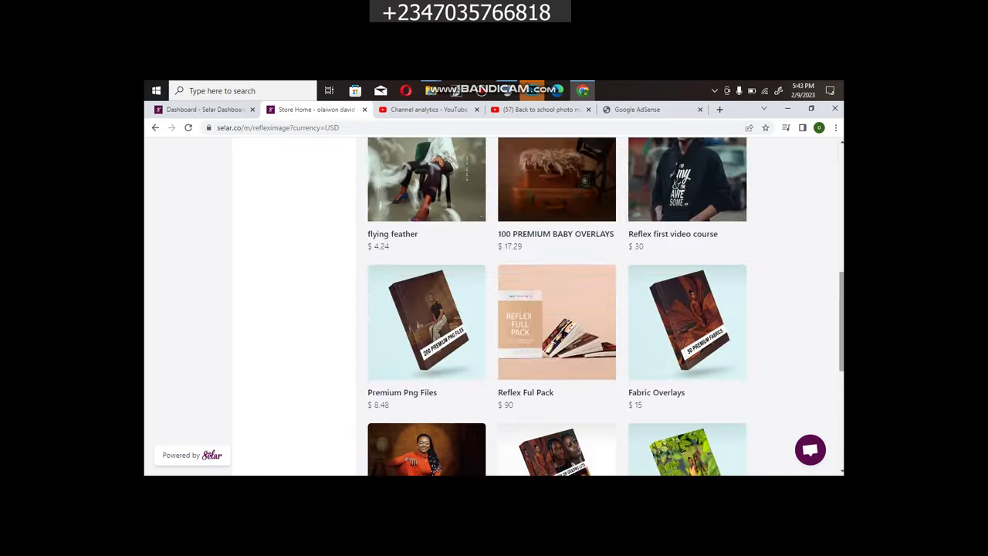
{"action": "scroll", "coordinate": [811, 180], "scroll_direction": "up", "scroll_amount": 2}
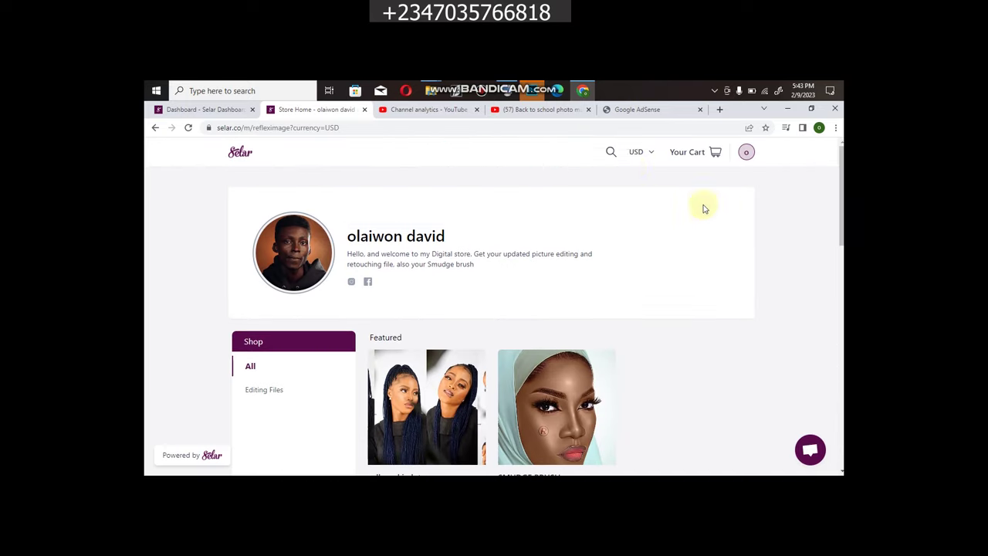
{"action": "left_click", "coordinate": [638, 152]}
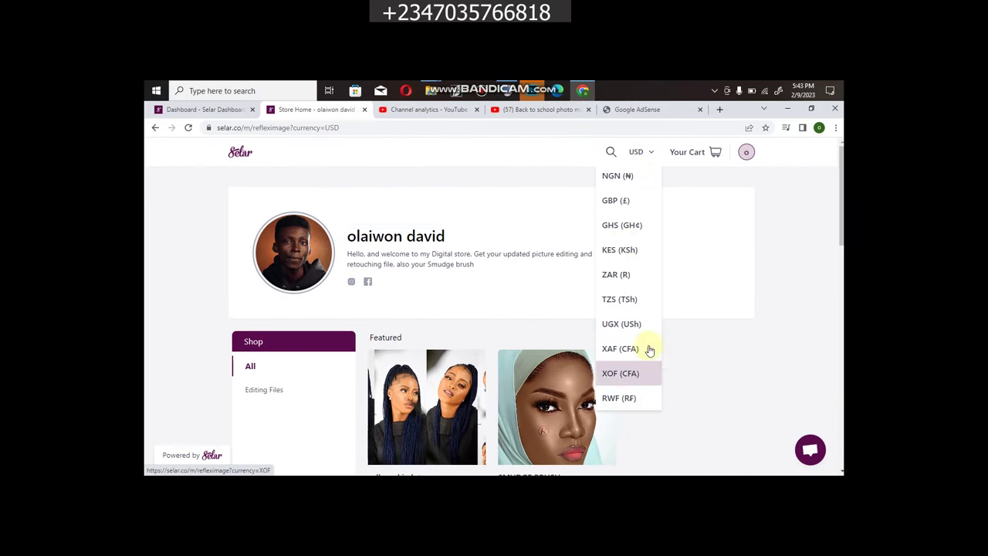